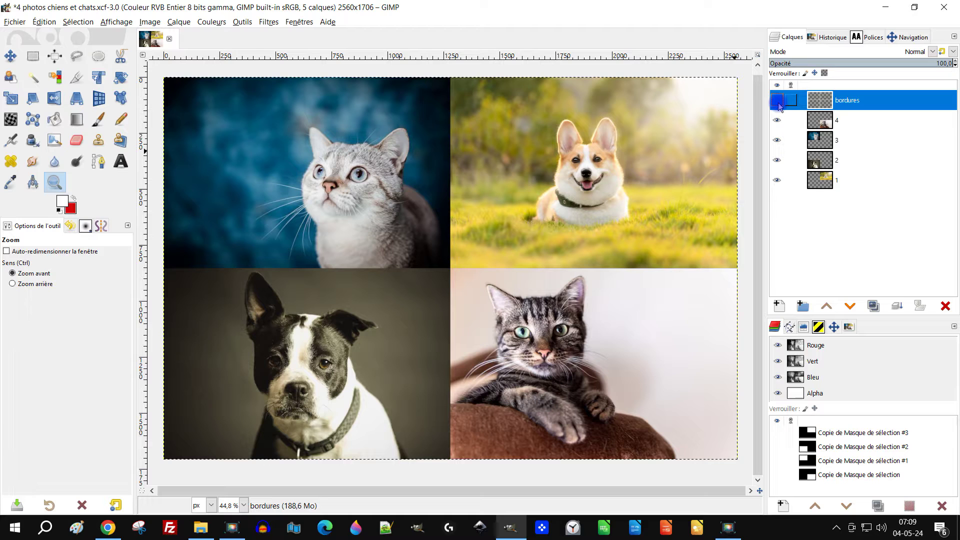
- Toggle the visibility of the bordures layer to compare the collage with and without its white borders
click(777, 101)
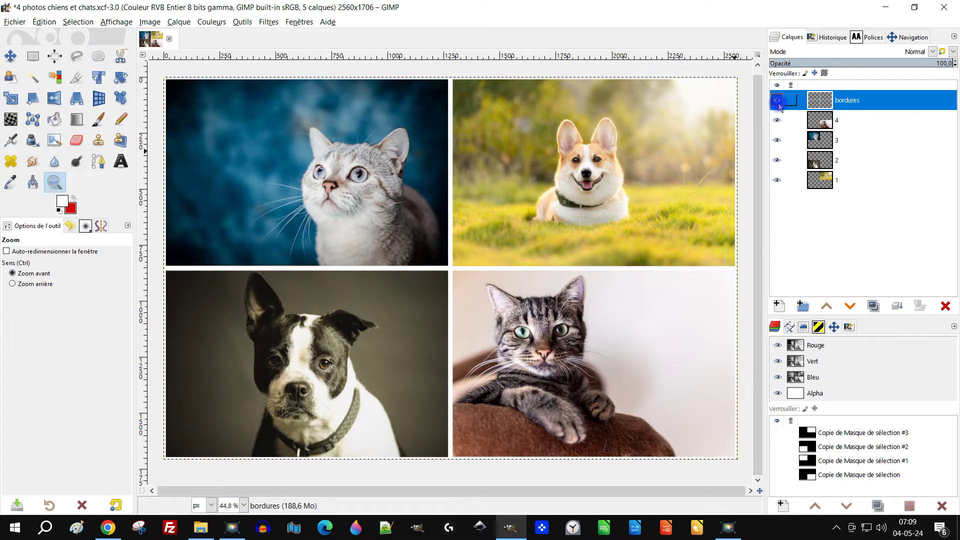
click(777, 101)
click(776, 101)
click(783, 128)
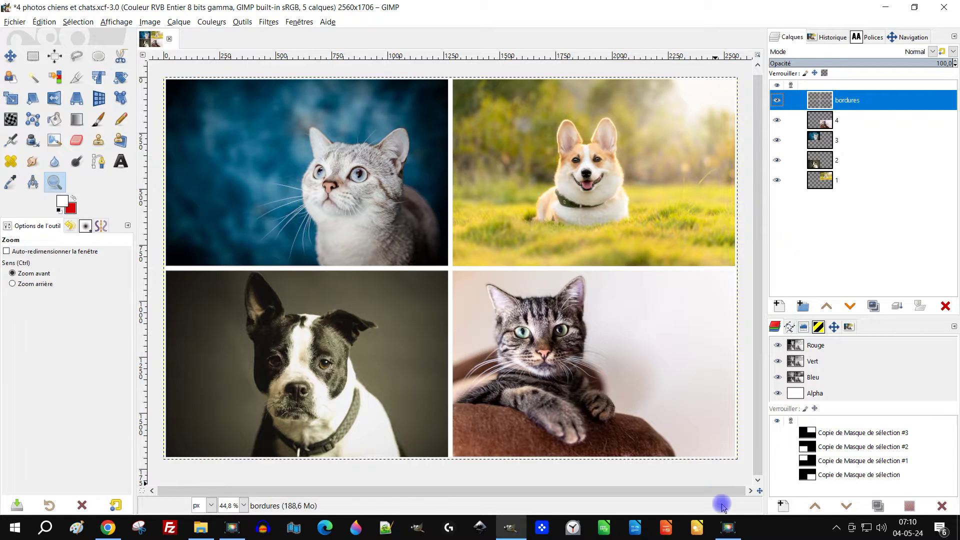
key(ctrl+z)
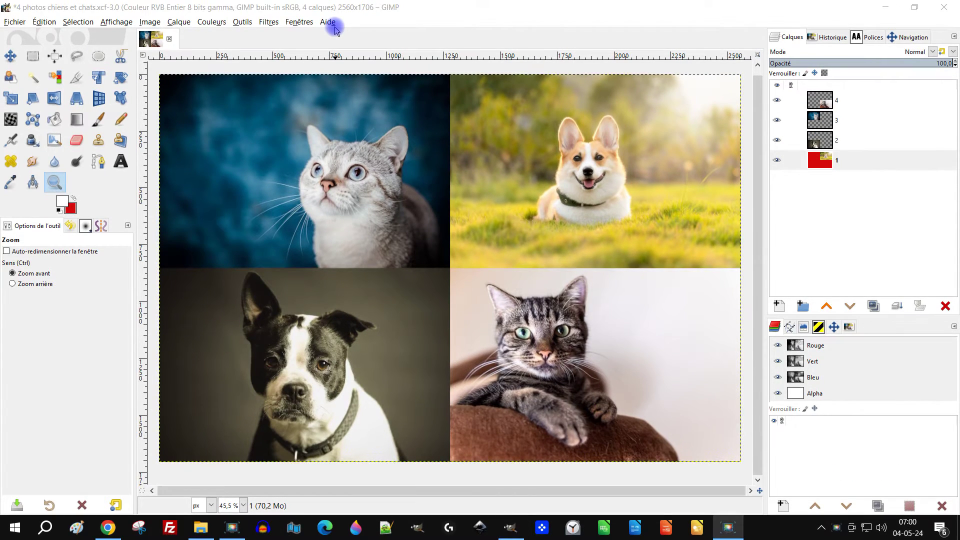
- Check the GIMP version in the program's About information and close it
click(328, 22)
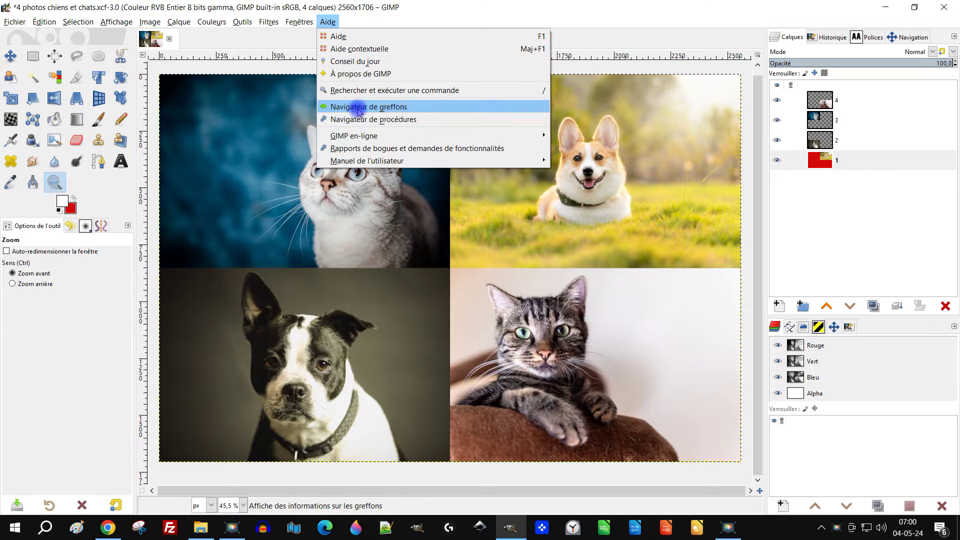
click(356, 74)
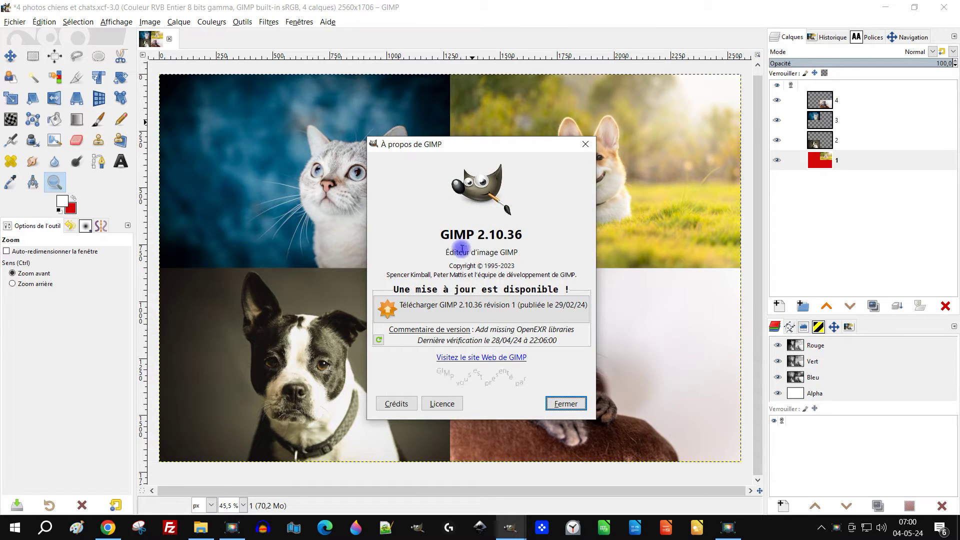
click(585, 144)
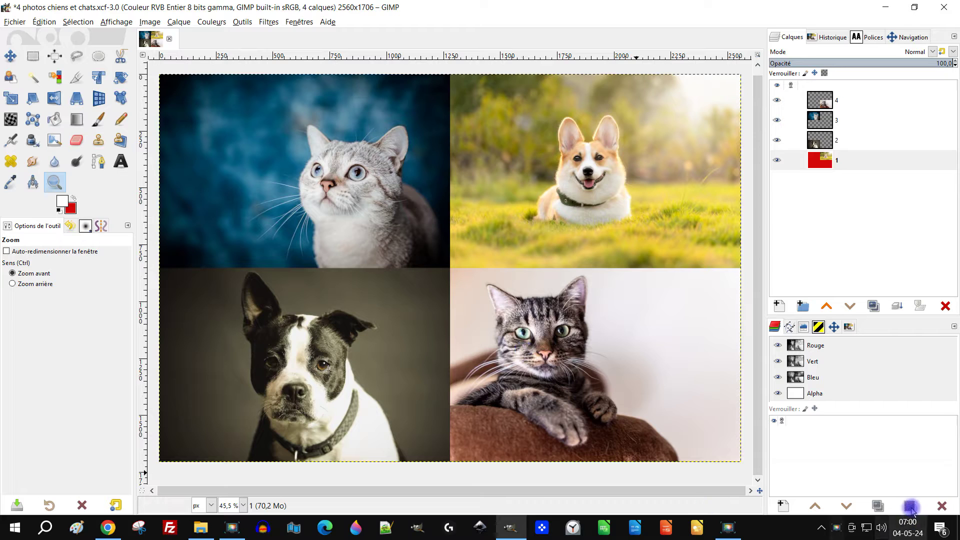
- Undo the last Layer to Image Size operation on layer 1
click(827, 159)
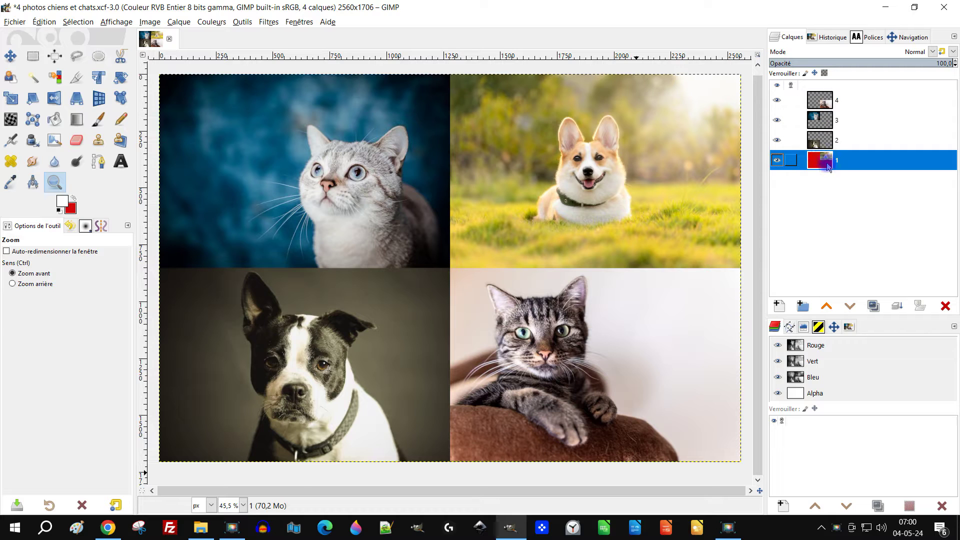
click(44, 21)
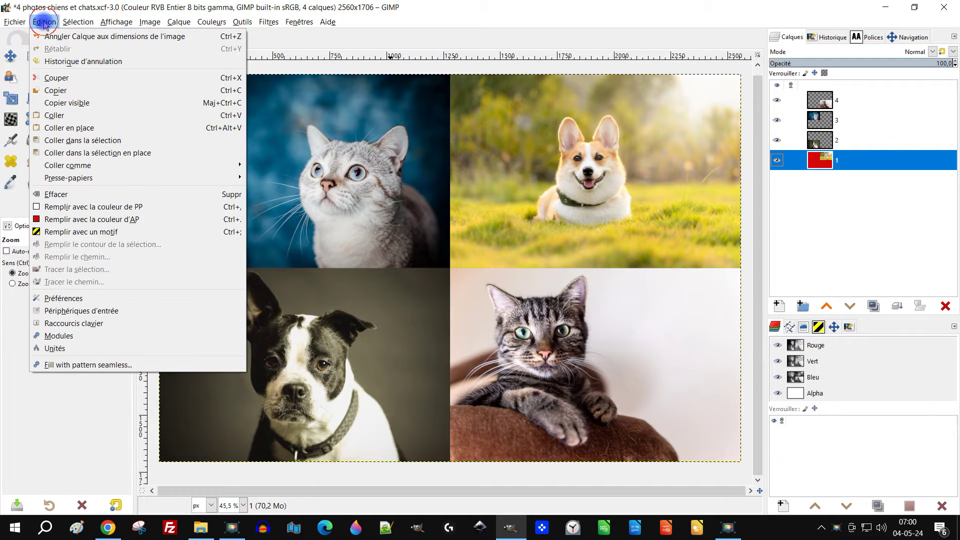
click(60, 37)
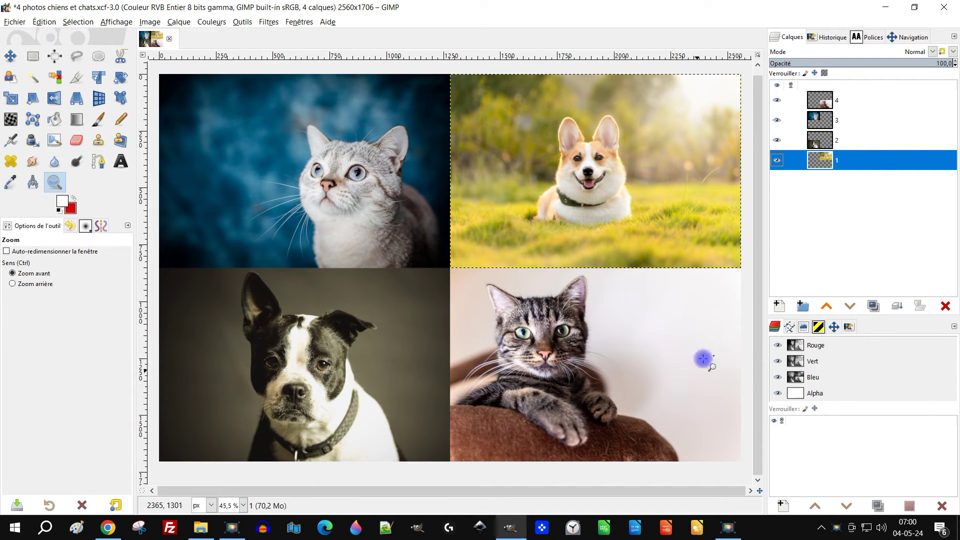
right_click(825, 167)
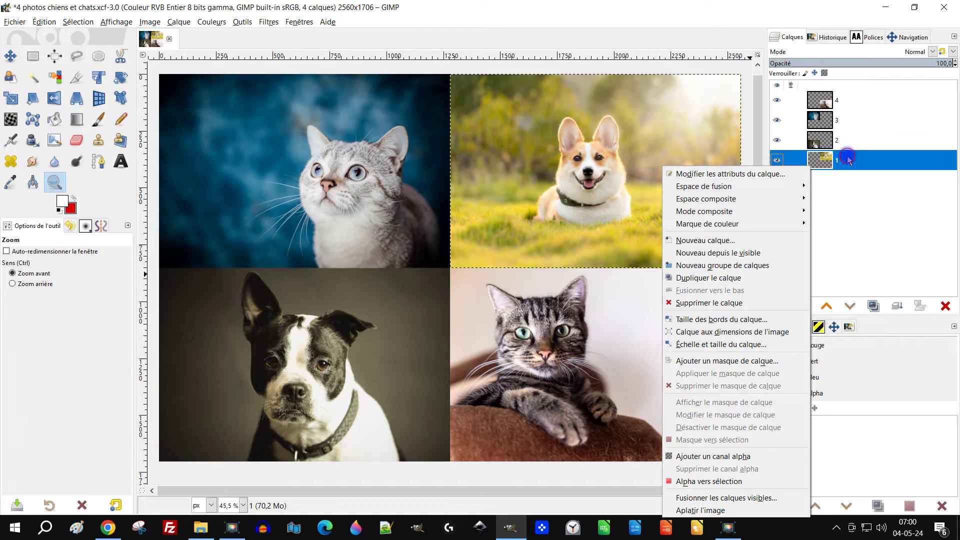
click(824, 167)
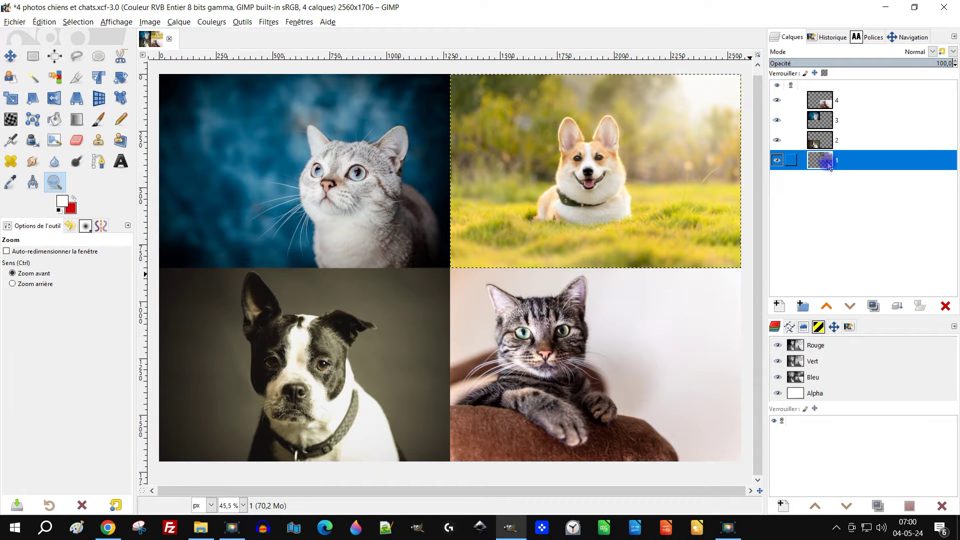
- Resize layer 1 to the image dimensions
right_click(829, 166)
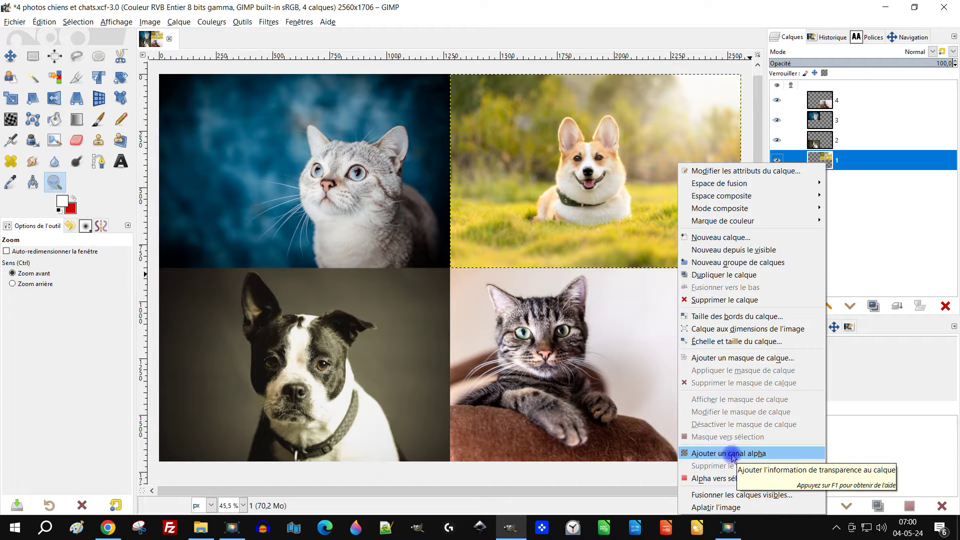
click(732, 454)
right_click(818, 160)
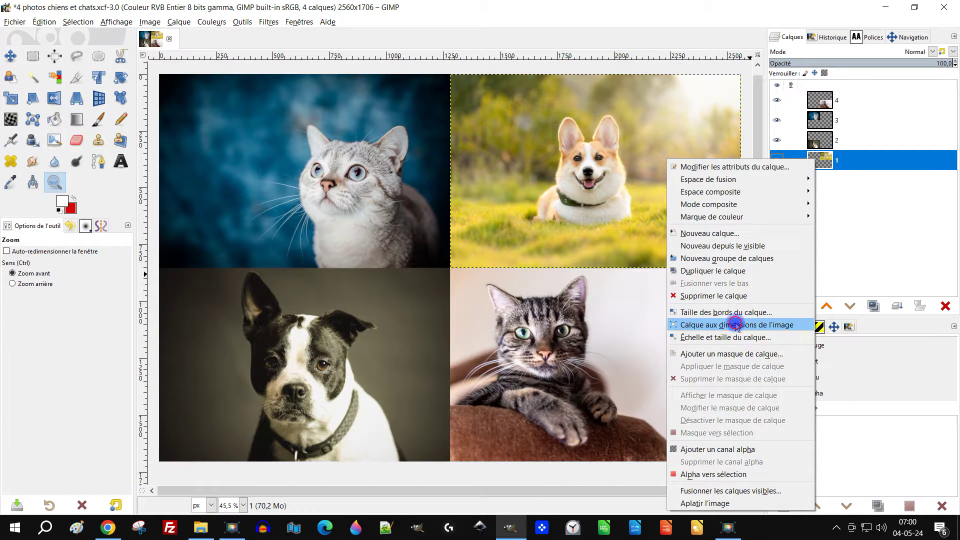
click(736, 325)
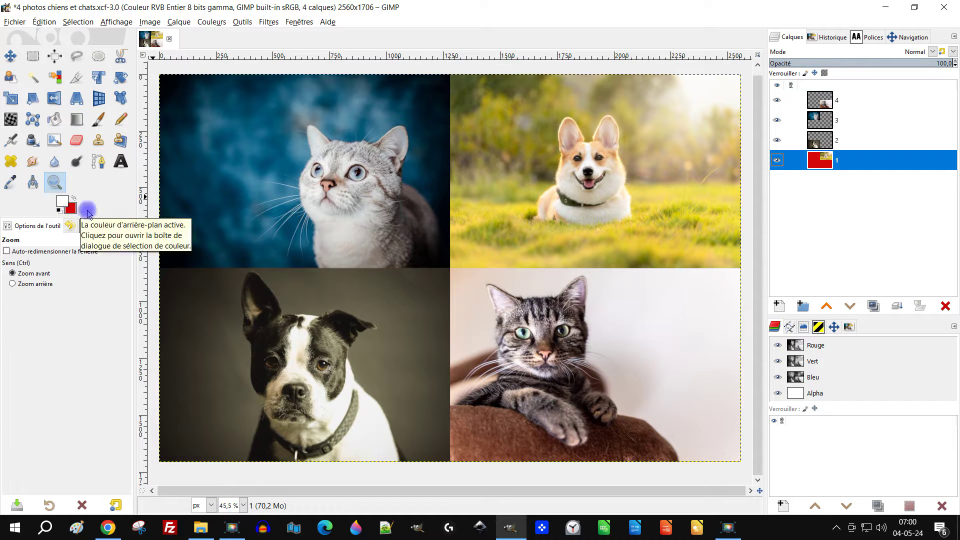
- Hide layers 2, 3 and 4, leaving only layer 1 visible
click(777, 140)
click(777, 120)
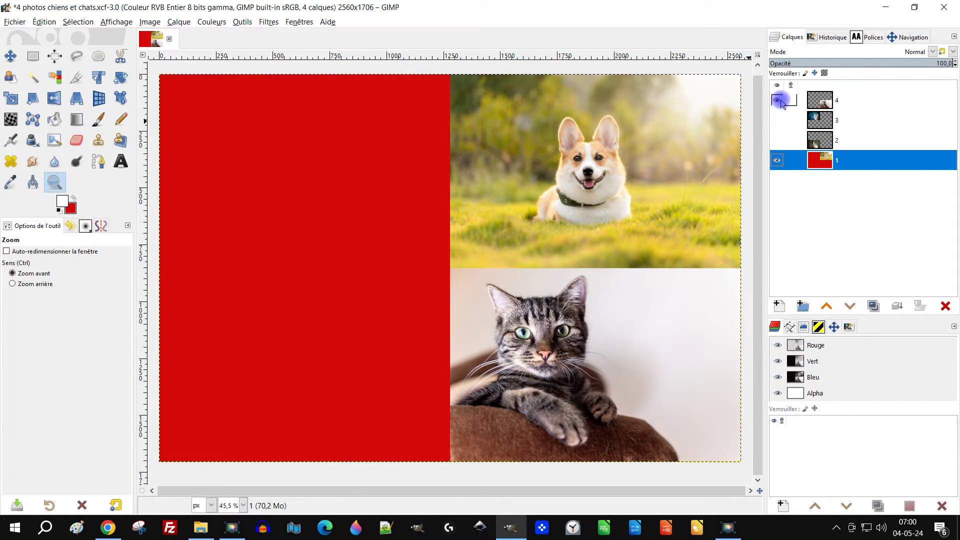
click(777, 100)
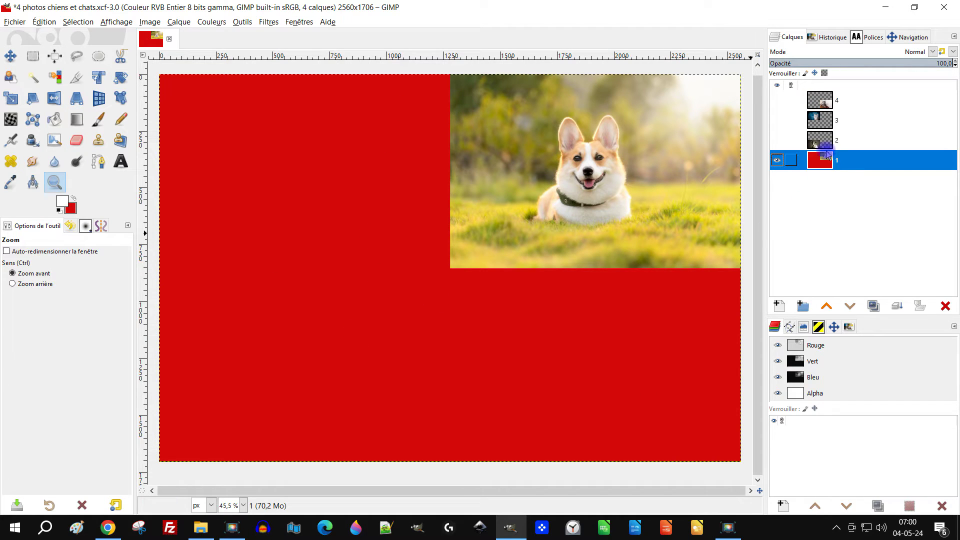
key(ctrl+z)
key(ctrl+z)
key(ctrl+z)
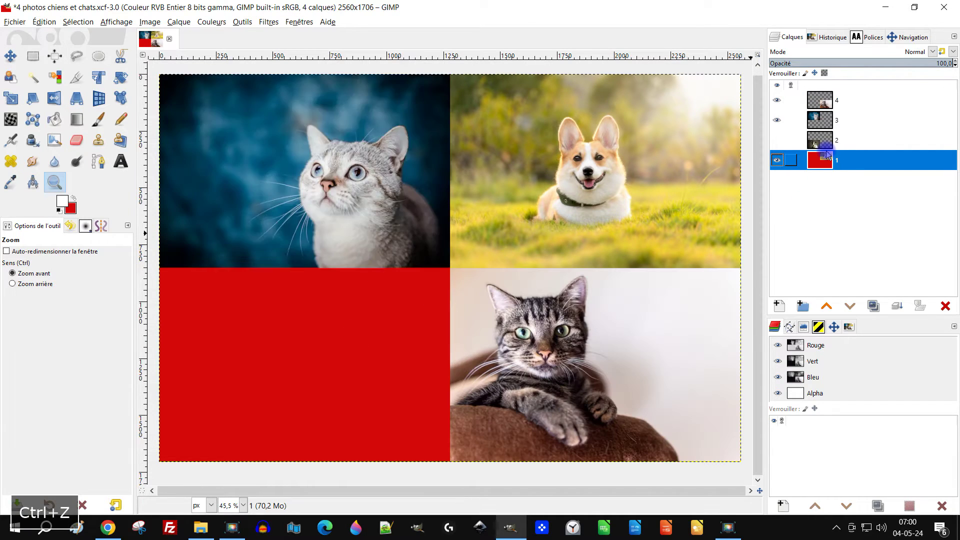
drag(827, 154, 795, 123)
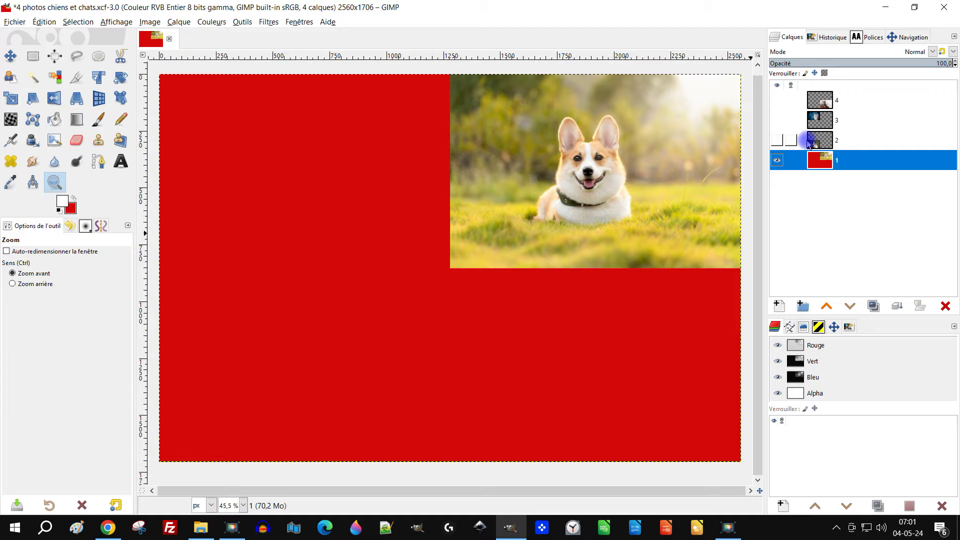
- Select the red area around the corgi photo on layer 1 with the Fuzzy Select tool
drag(640, 192, 553, 241)
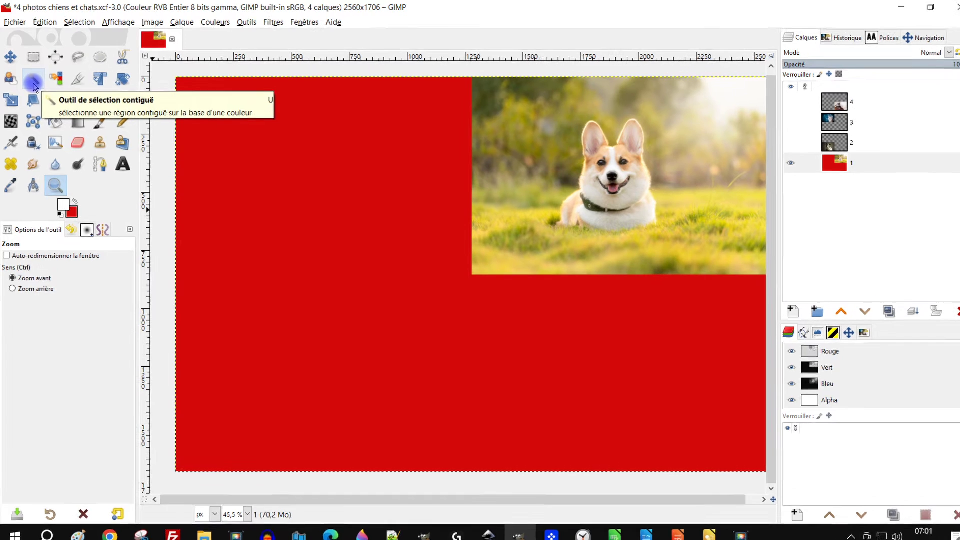
click(32, 80)
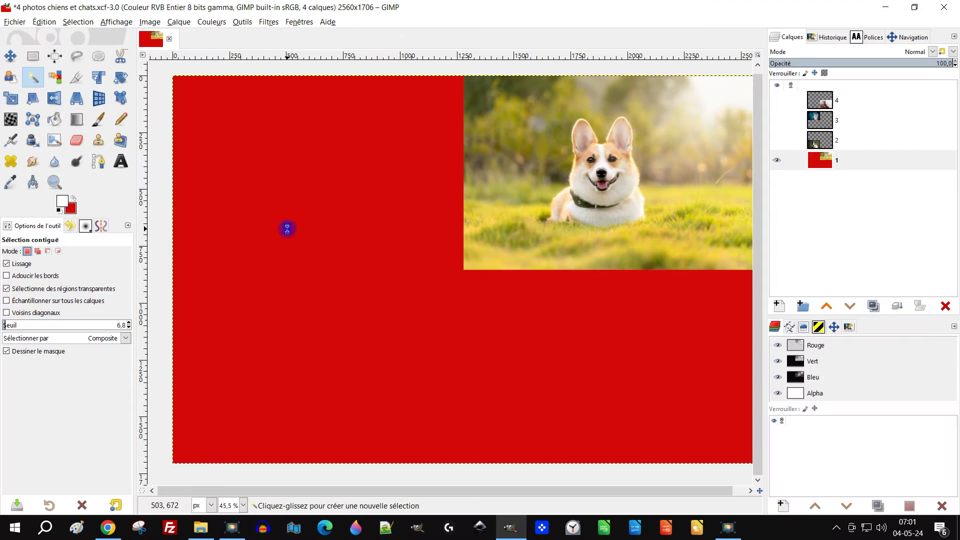
click(287, 229)
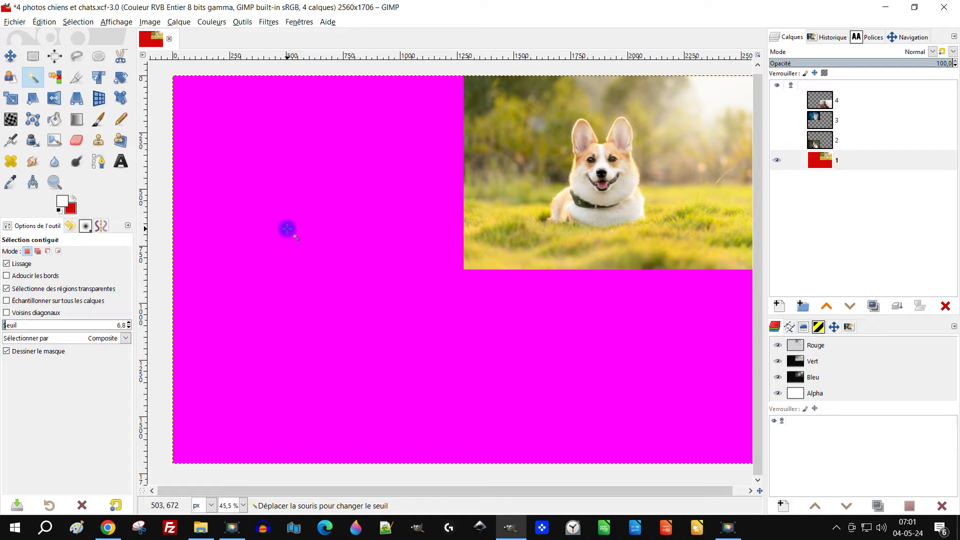
drag(287, 229, 287, 229)
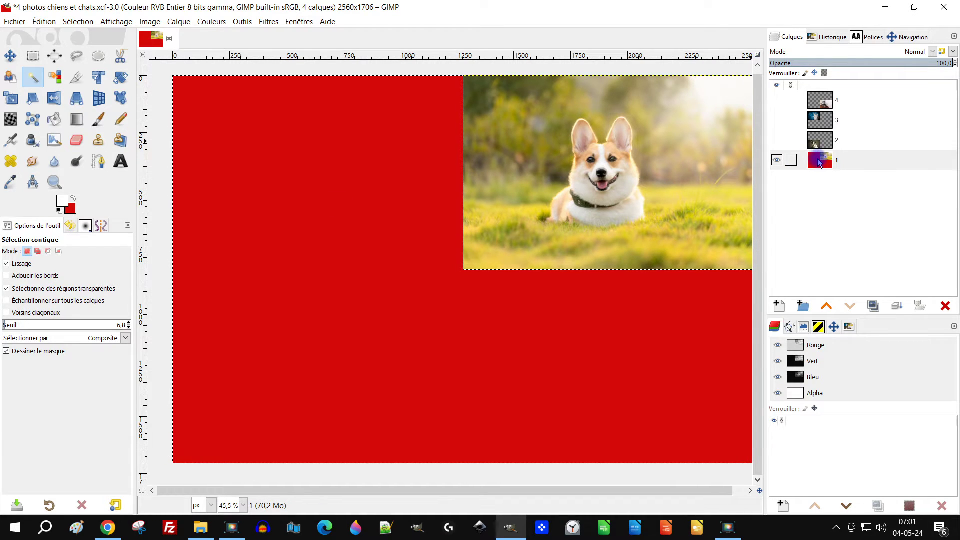
- Add an alpha channel to layer 1 and erase the selected red area to transparency
right_click(819, 163)
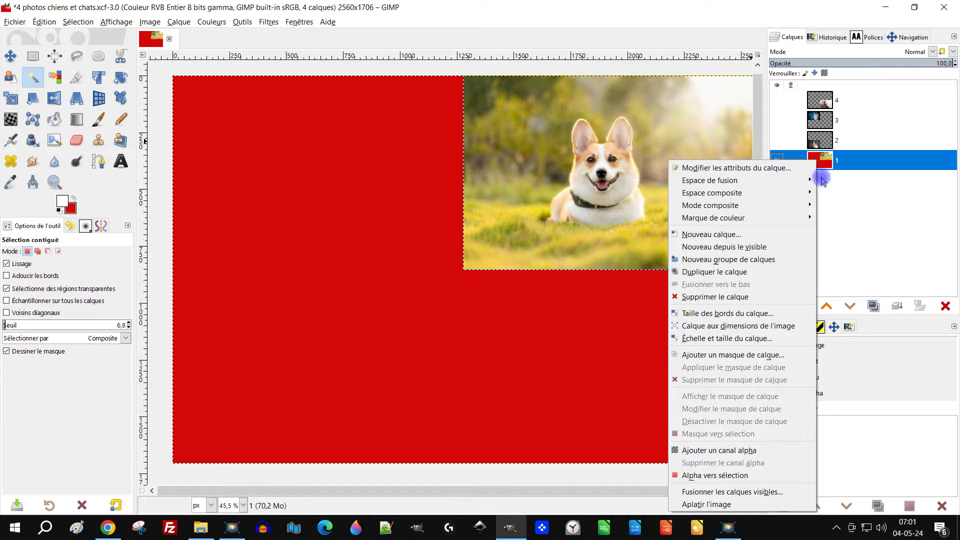
click(728, 450)
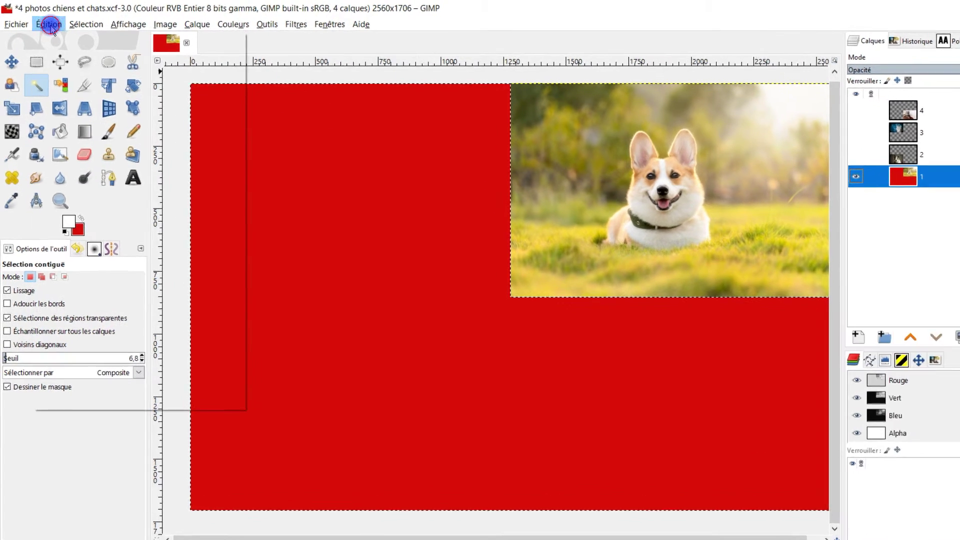
click(44, 22)
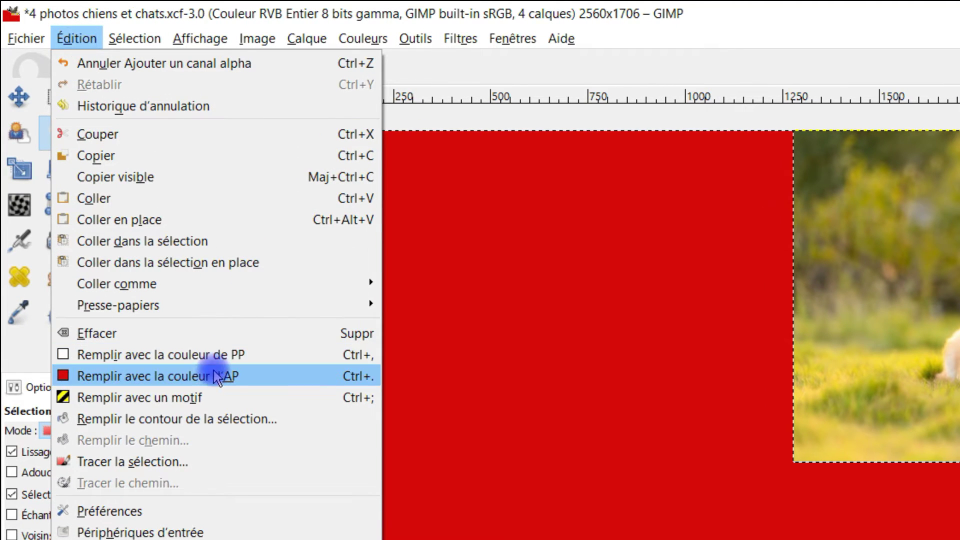
click(162, 333)
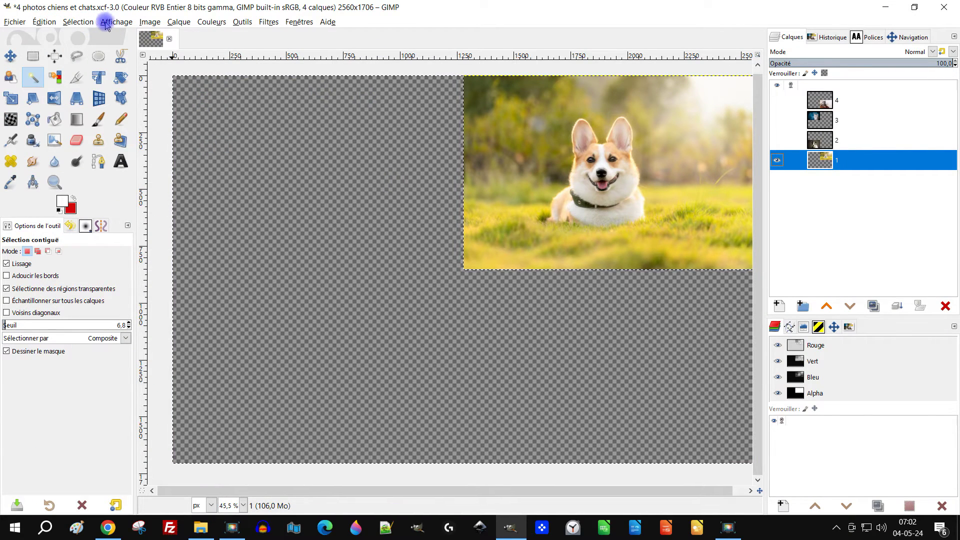
- Remove the selection and make layers 2, 3 and 4 visible again
click(78, 21)
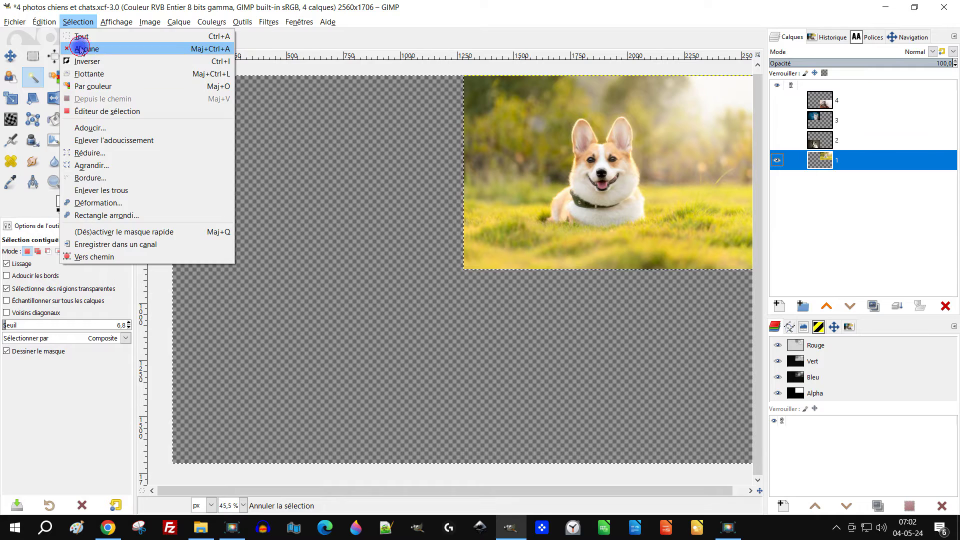
click(80, 49)
click(782, 140)
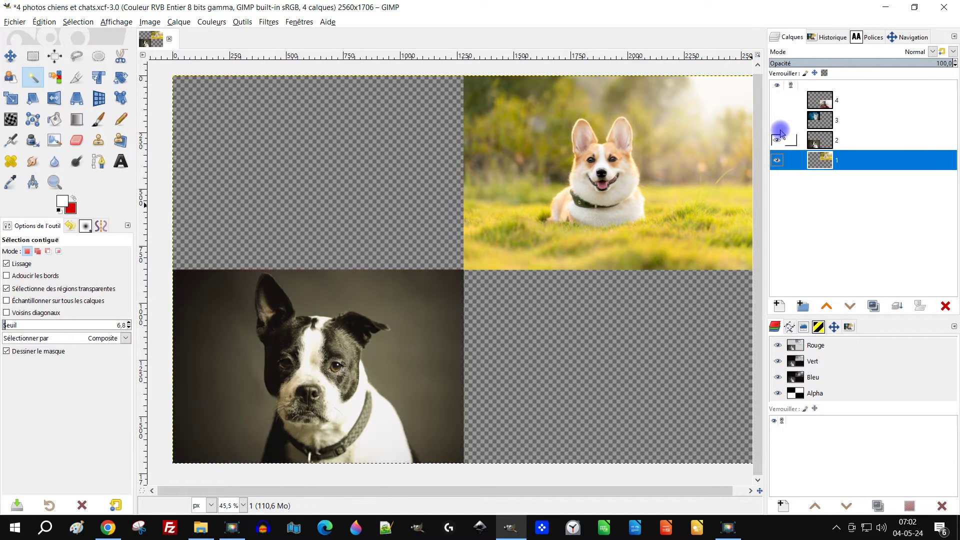
click(777, 120)
click(776, 103)
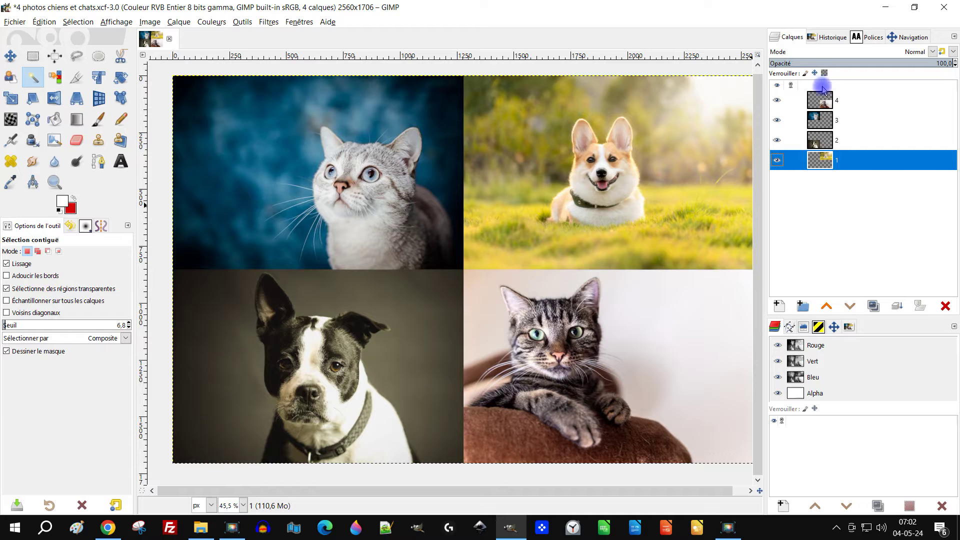
- Examine the collage and inspect the vertical seam between the two upper photos at high magnification
mouse_move(555, 261)
mouse_down()
mouse_move(536, 262)
mouse_move(544, 253)
mouse_up()
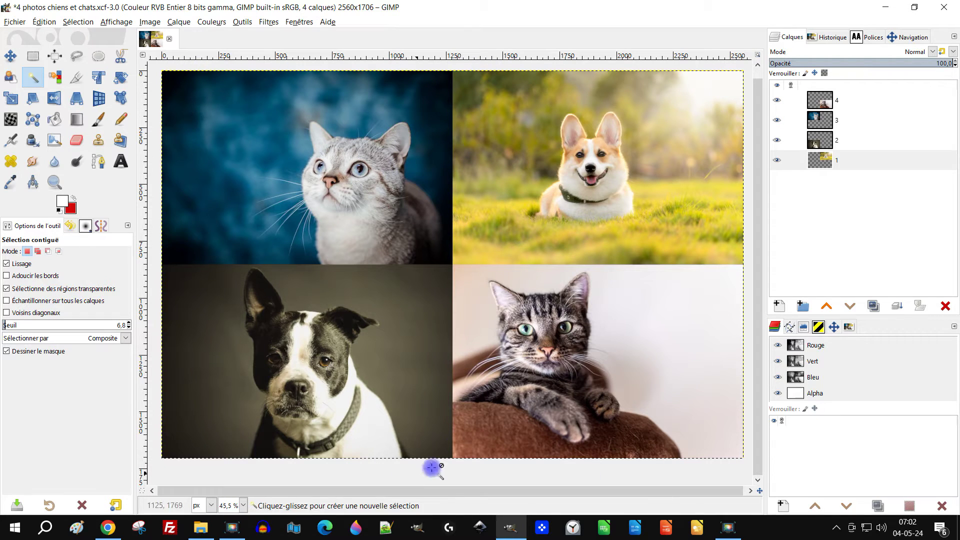
drag(470, 120, 473, 140)
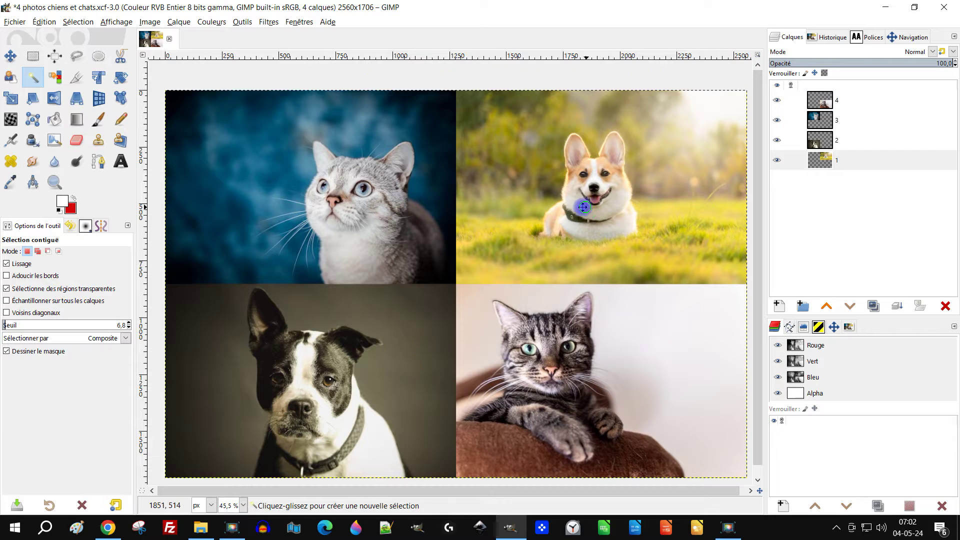
drag(582, 207, 575, 197)
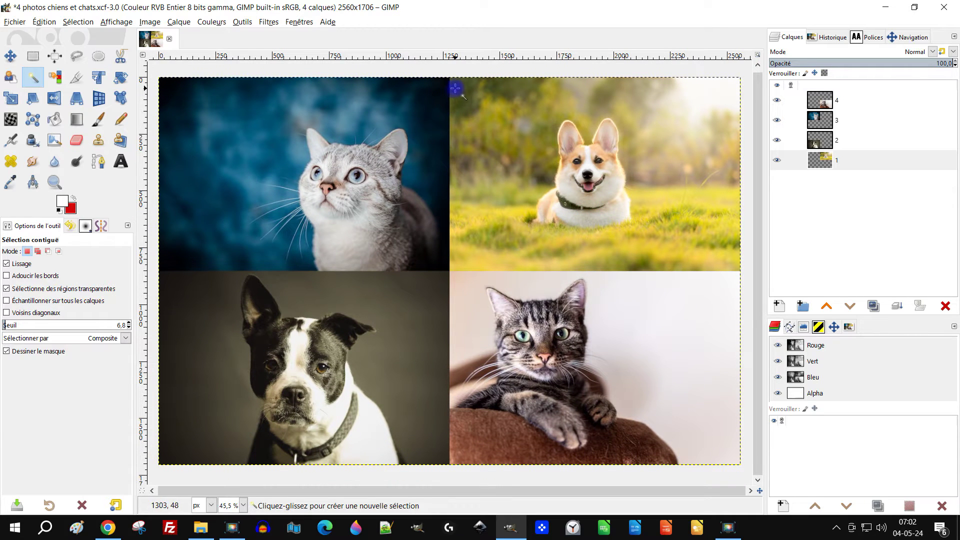
drag(455, 88, 462, 111)
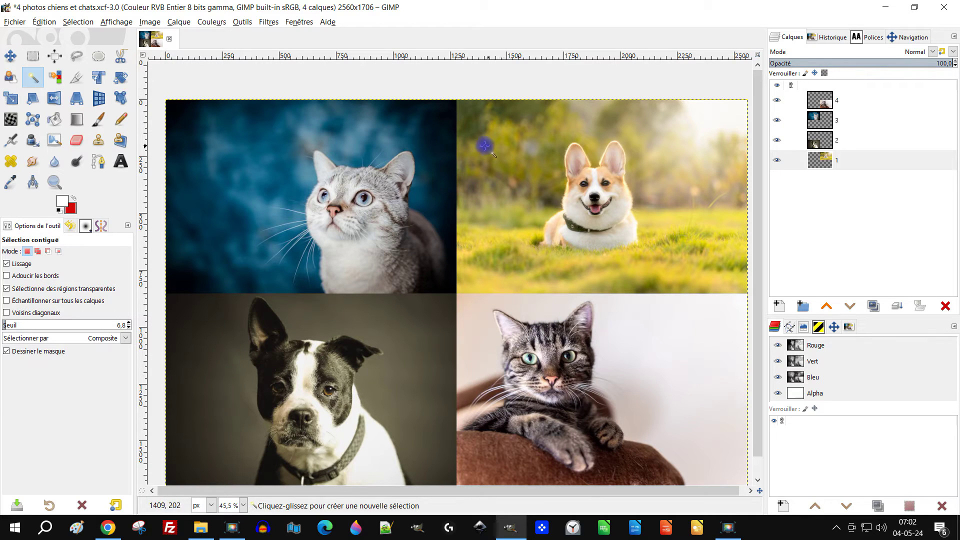
drag(510, 263, 507, 243)
scroll(465, 92, up, 5)
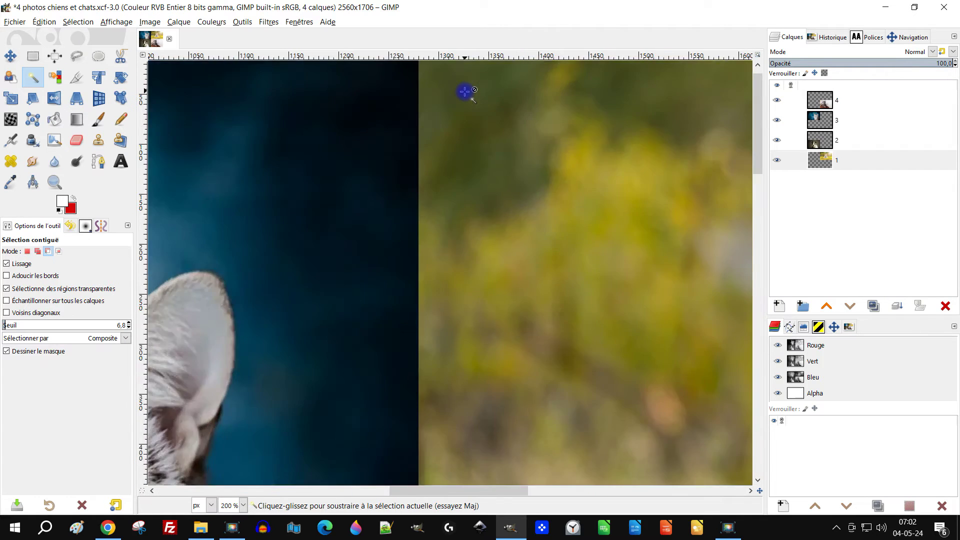
scroll(465, 91, up, 2)
scroll(342, 100, up, 2)
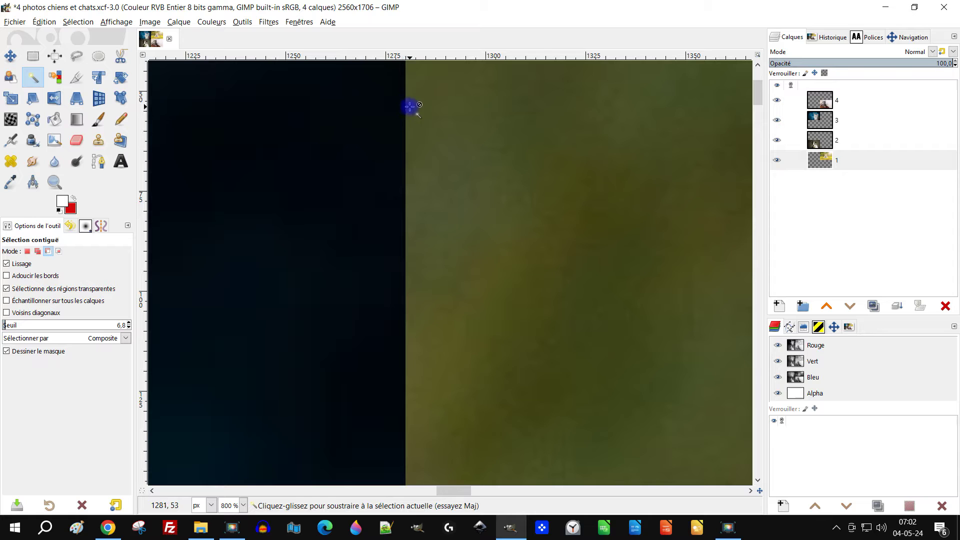
- Examine the seam between the two upper photos down to where all four photos meet, with layer 3's boundary shown
scroll(423, 114, up, 5)
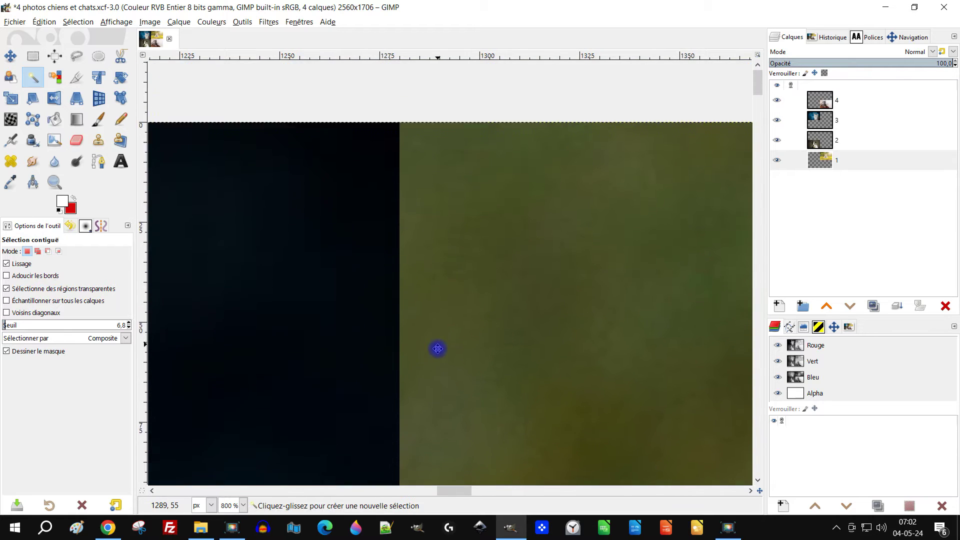
drag(434, 318, 473, 215)
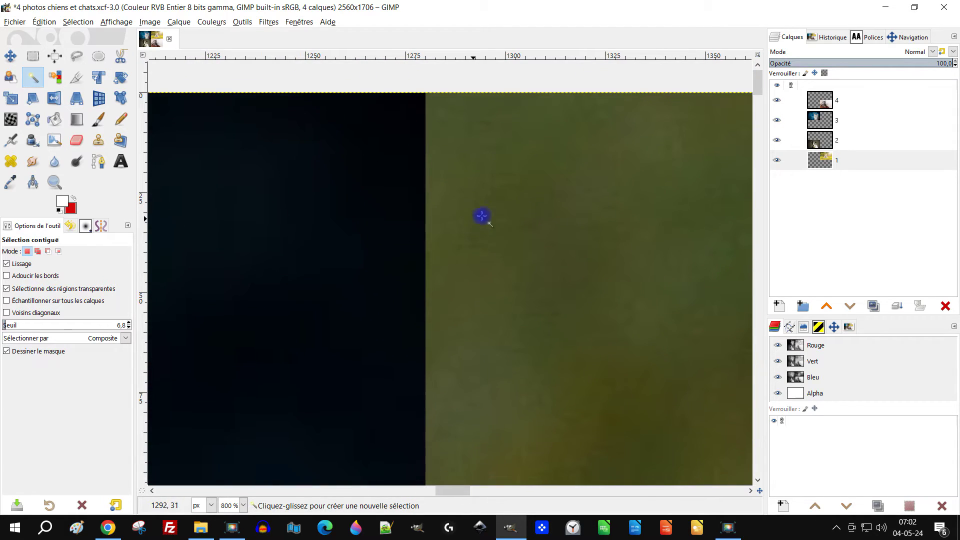
click(819, 141)
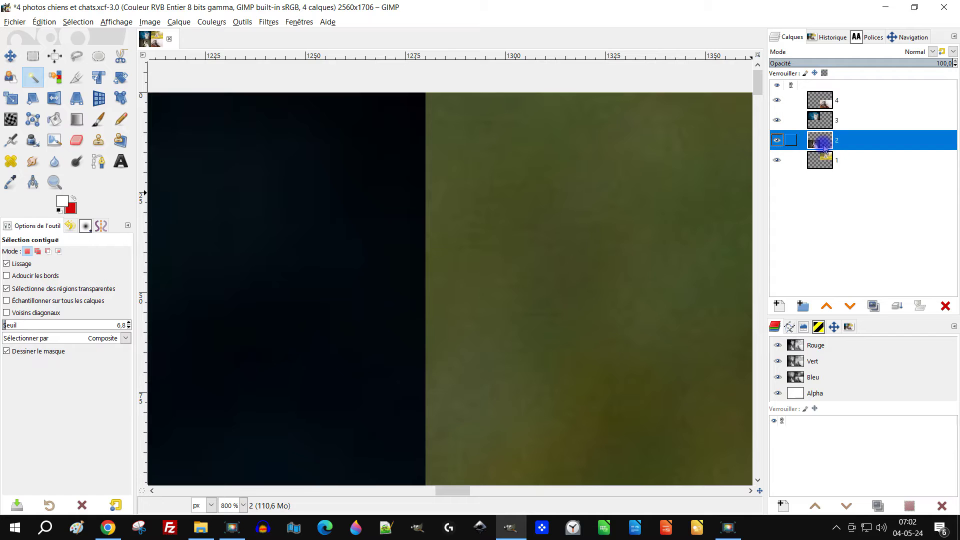
click(820, 127)
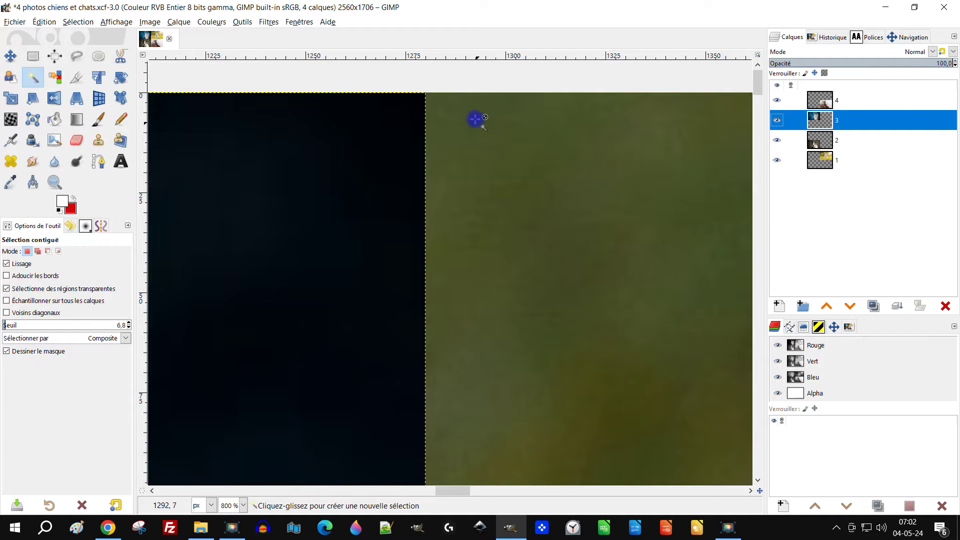
scroll(437, 163, down, 10)
scroll(434, 171, down, 20)
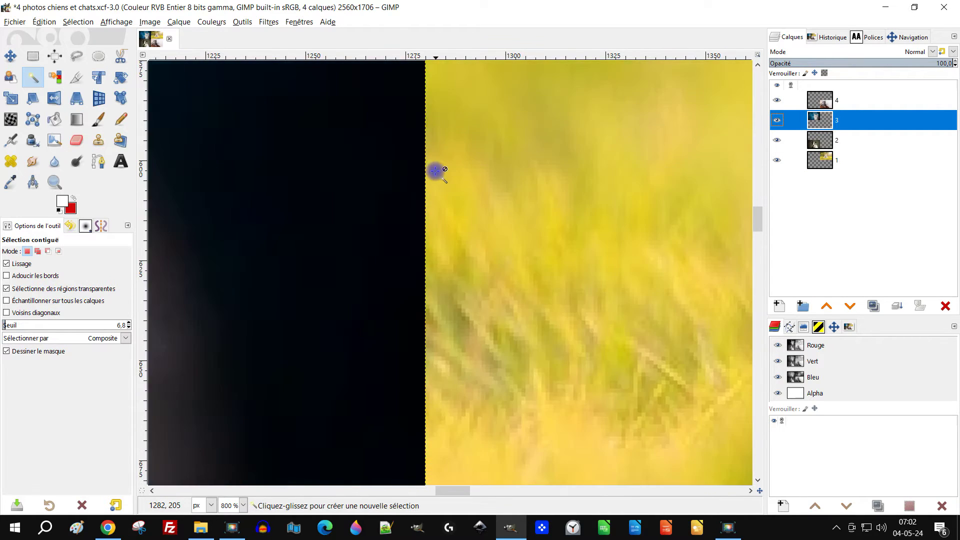
scroll(435, 168, up, 1)
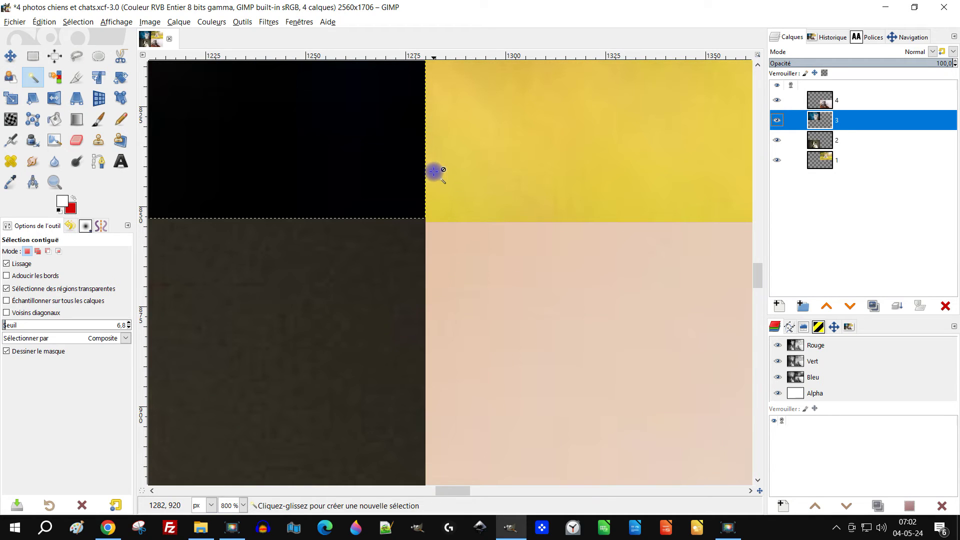
ctrl+scroll(426, 214, up, 3)
ctrl+scroll(438, 218, up, 5)
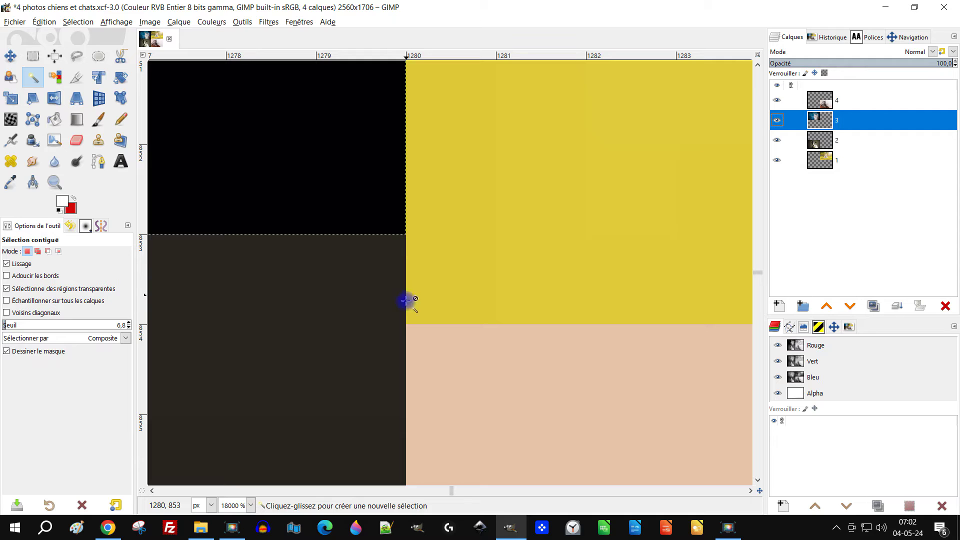
- Inspect the seam between the two lower photos and the collage's bottom edge at high magnification
scroll(434, 304, down, 3)
scroll(434, 304, down, 15)
scroll(433, 303, down, 18)
scroll(431, 305, down, 8)
scroll(427, 302, down, 5)
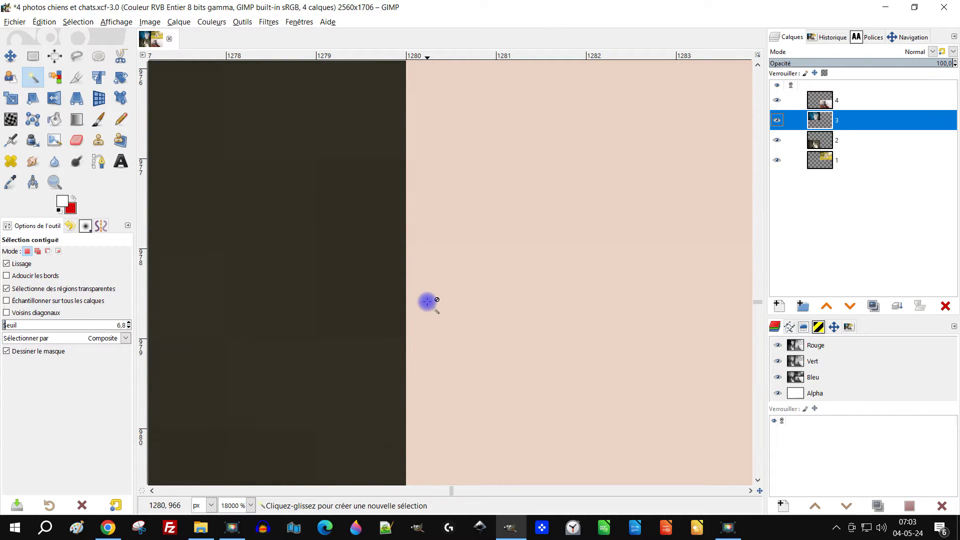
scroll(428, 300, down, 15)
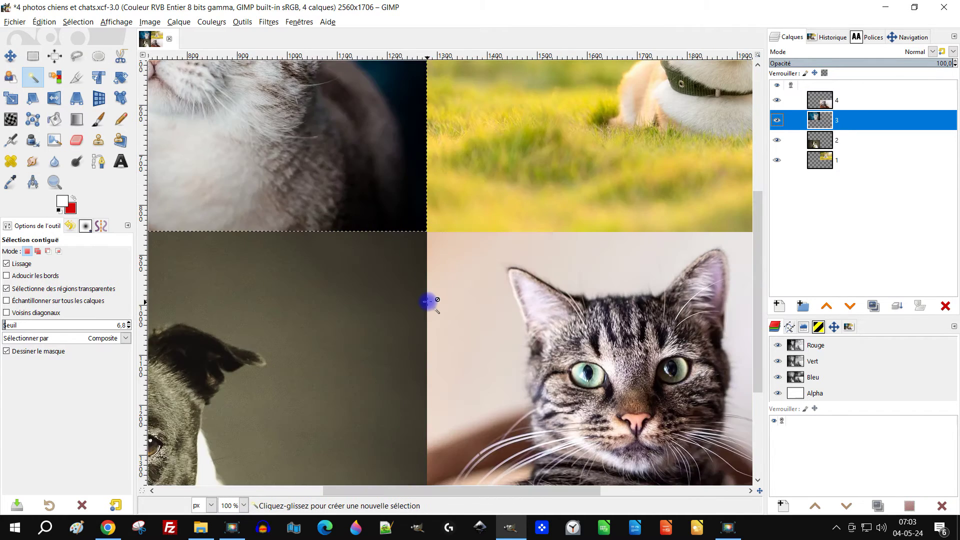
scroll(433, 313, up, 2)
scroll(448, 367, down, 3)
scroll(430, 360, up, 6)
scroll(434, 350, up, 2)
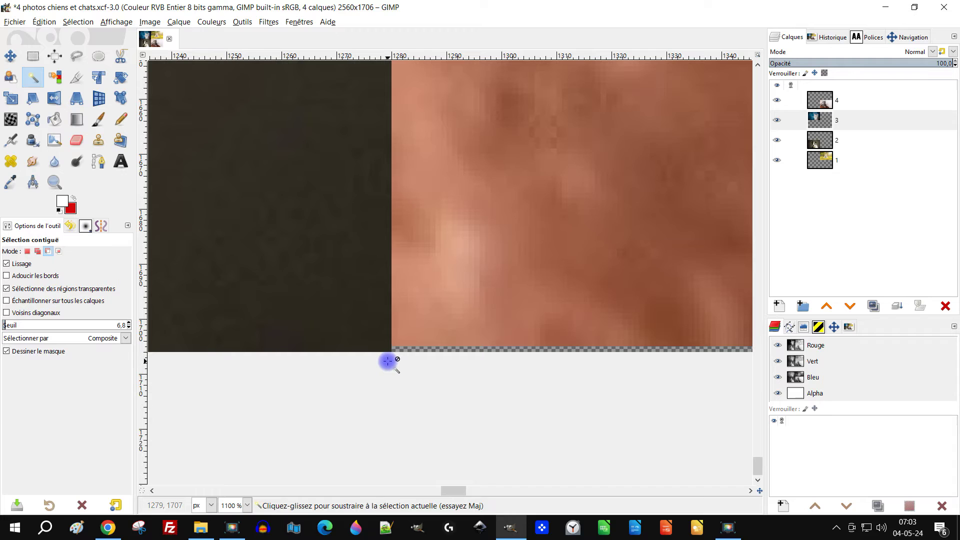
scroll(388, 362, up, 2)
scroll(388, 362, down, 2)
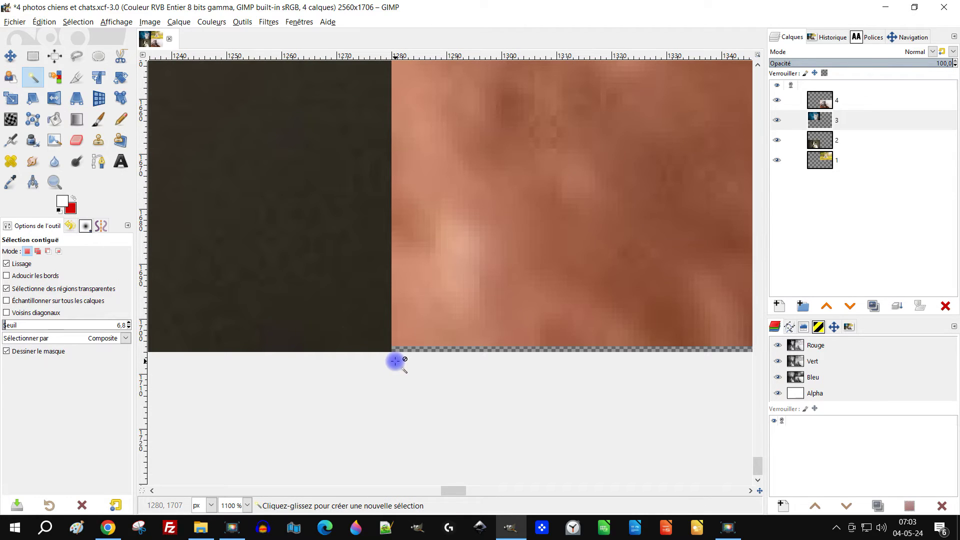
scroll(402, 359, down, 5)
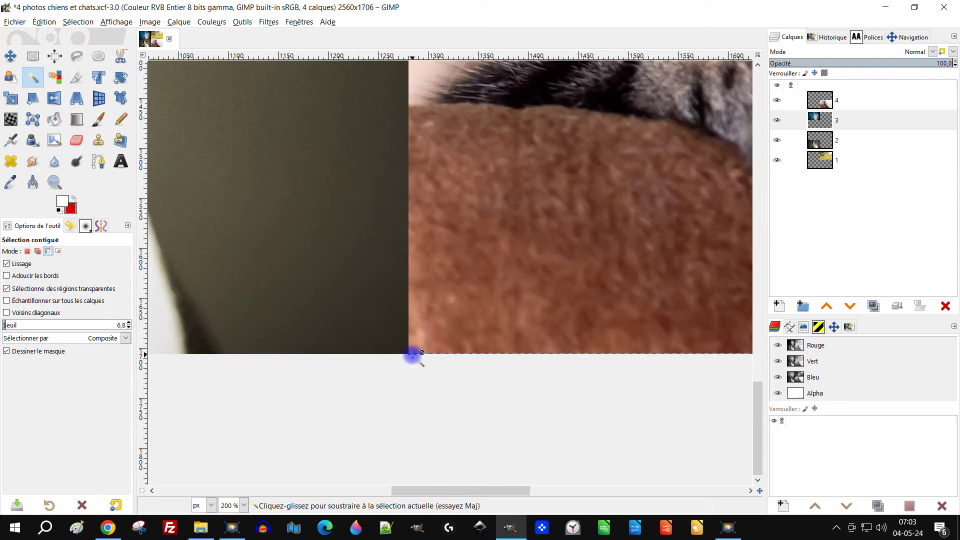
scroll(412, 354, up, 7)
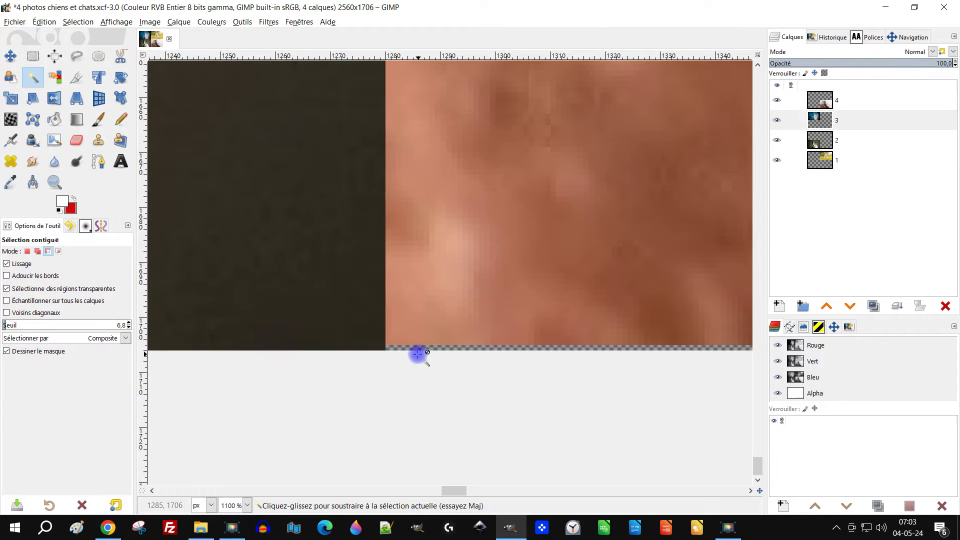
scroll(376, 345, down, 12)
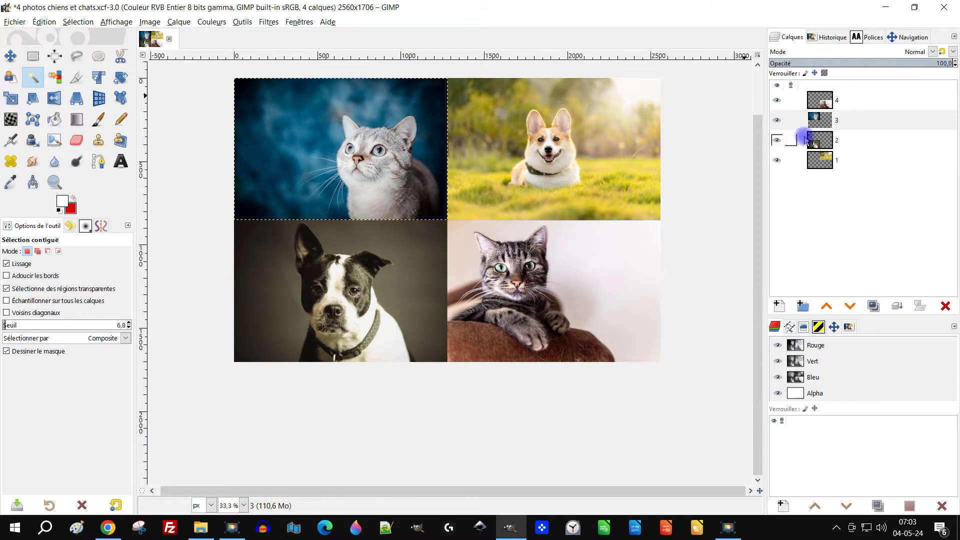
- Compare the boundaries of layers 2 and 3 at the centre of the collage at high magnification
click(818, 144)
scroll(480, 190, up, 7)
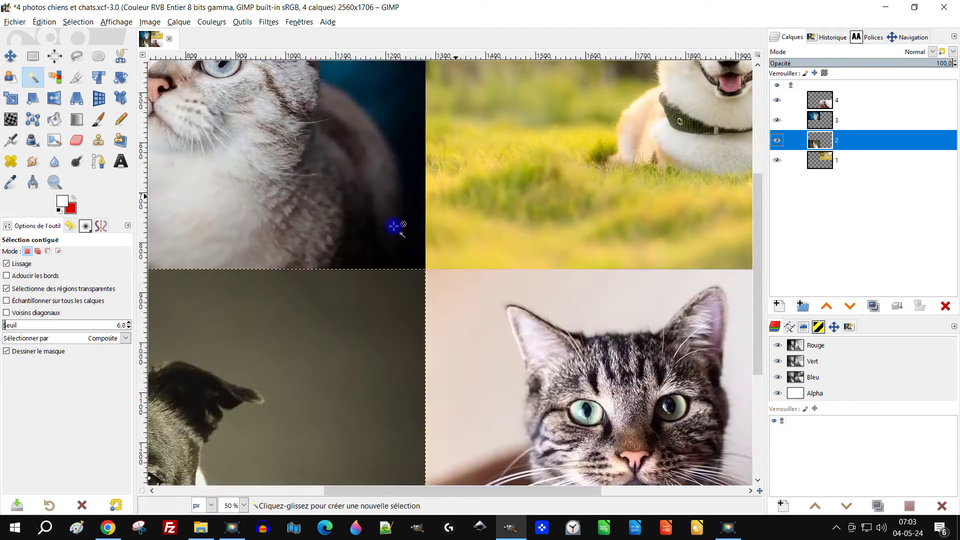
scroll(419, 286, up, 6)
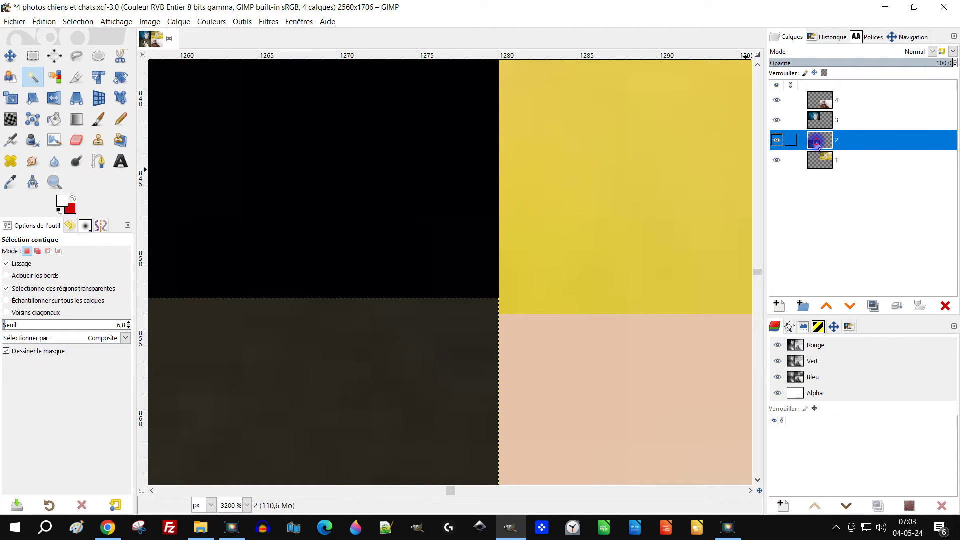
click(819, 121)
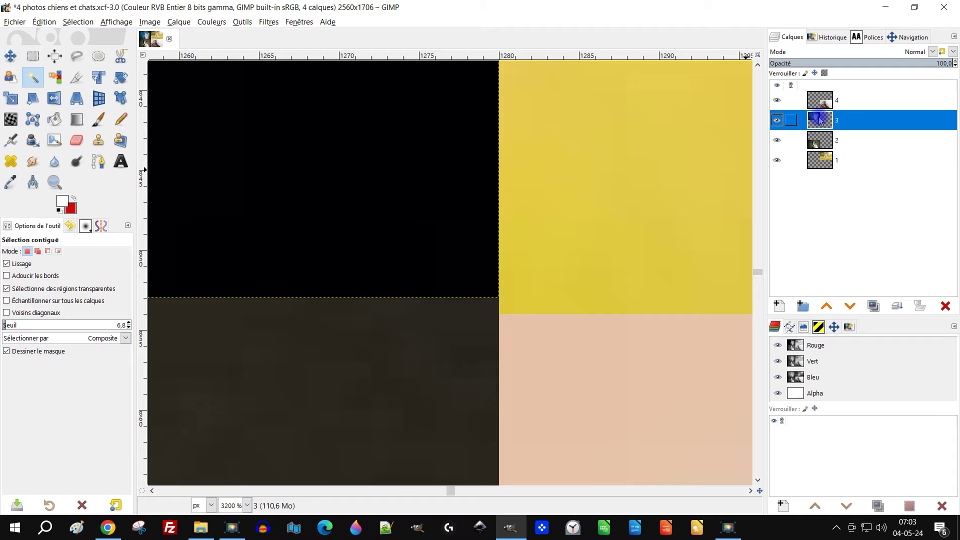
click(819, 141)
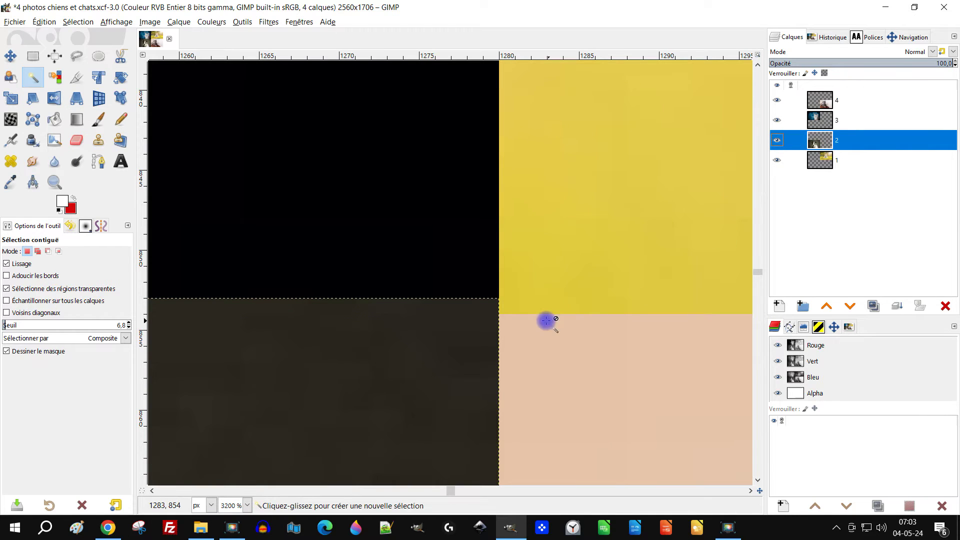
scroll(532, 324, down, 8)
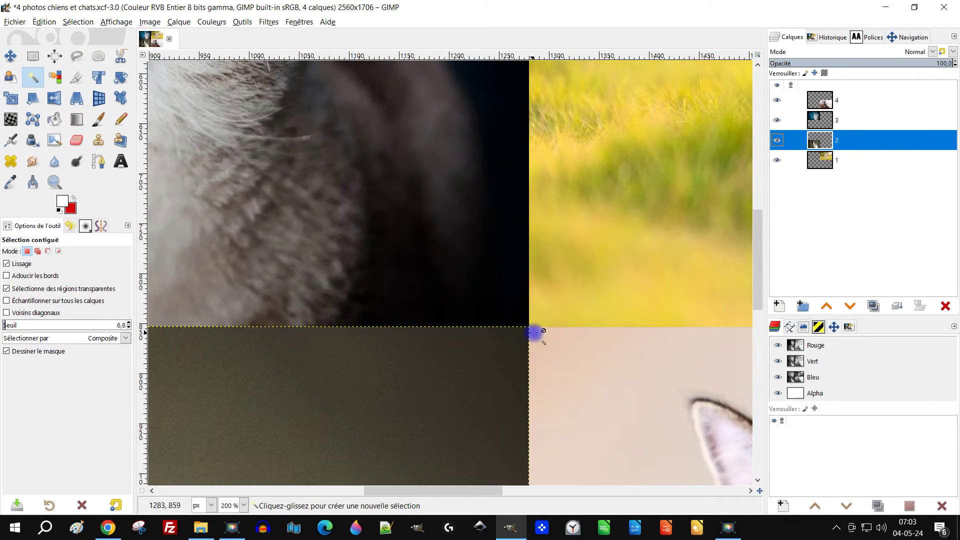
scroll(531, 331, up, 5)
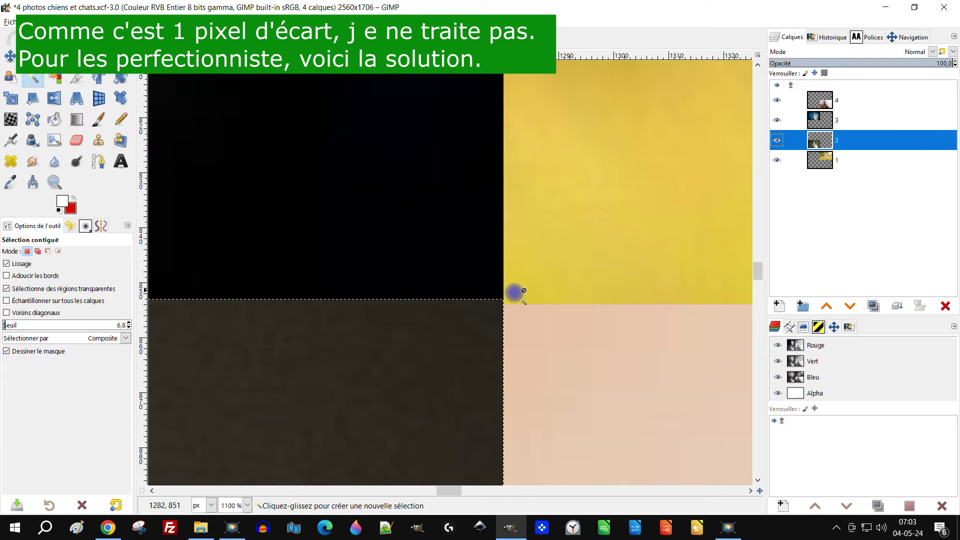
scroll(516, 289, down, 11)
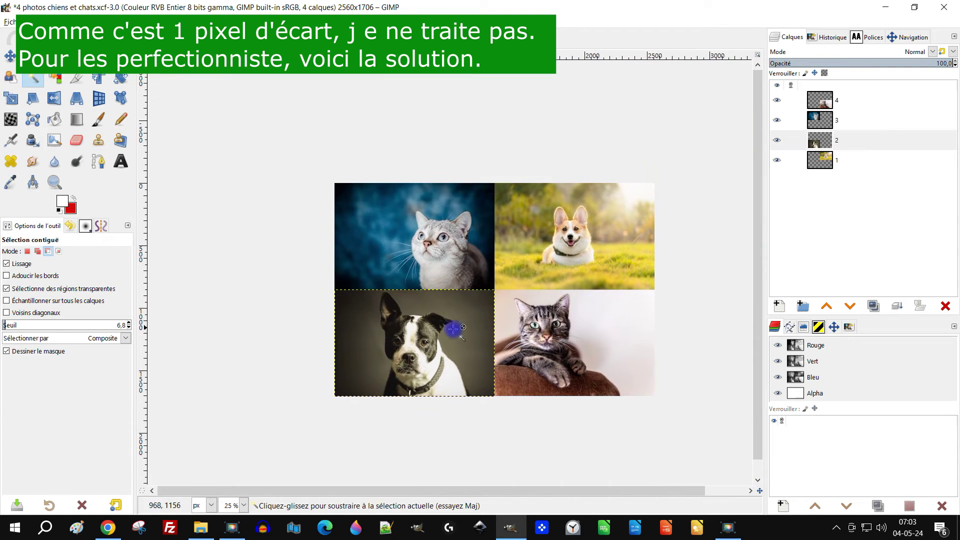
- Activate the Crop tool for the dog photo on layer 2 and try the option that limits cropping to the current layer
scroll(457, 327, up, 3)
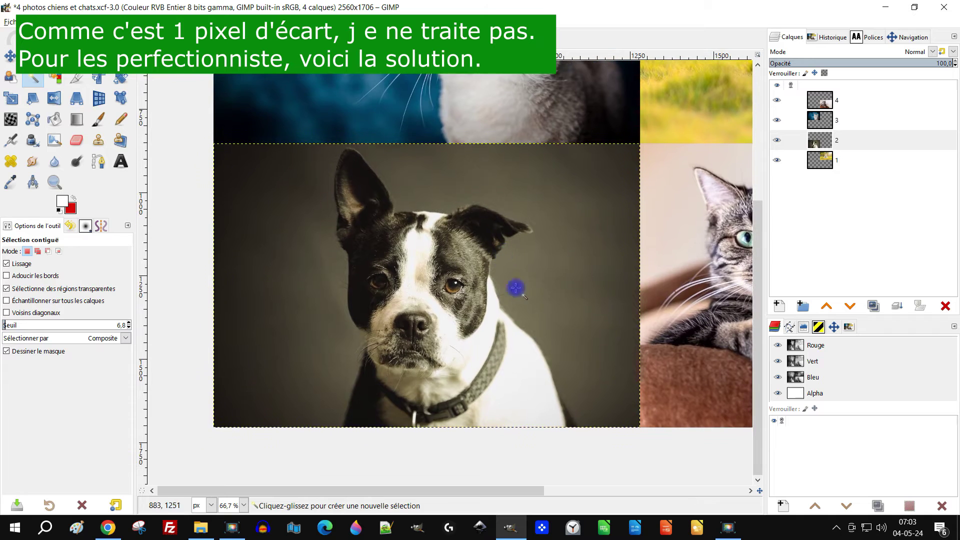
scroll(553, 388, up, 1)
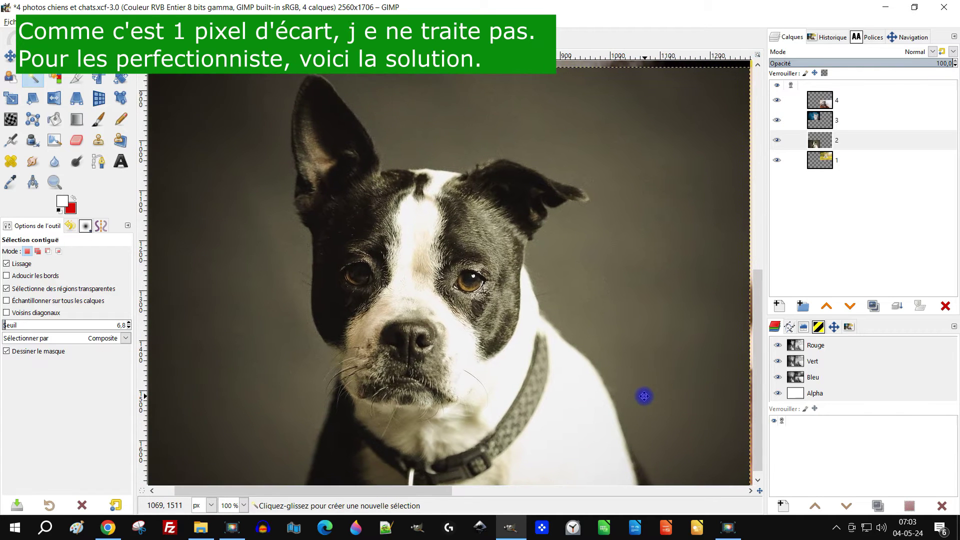
scroll(644, 396, down, 1)
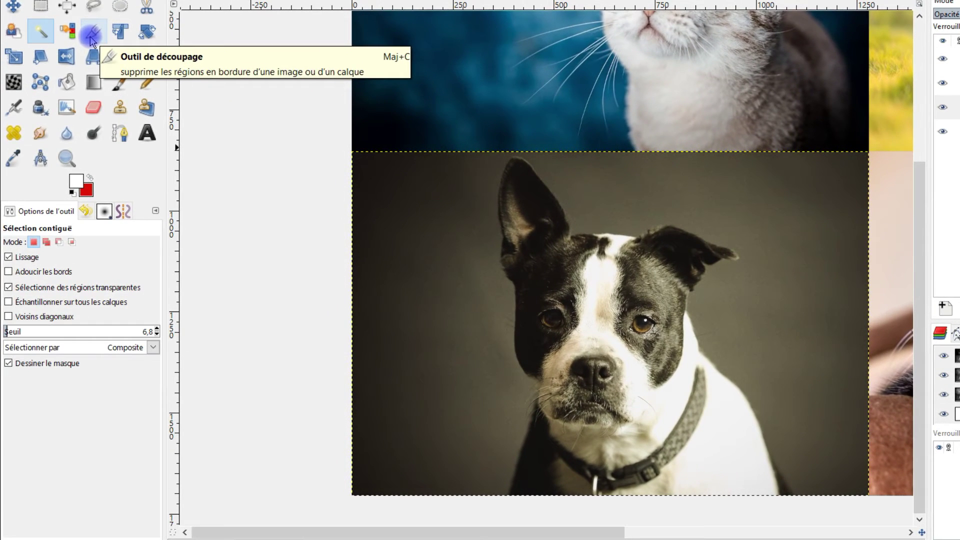
click(88, 44)
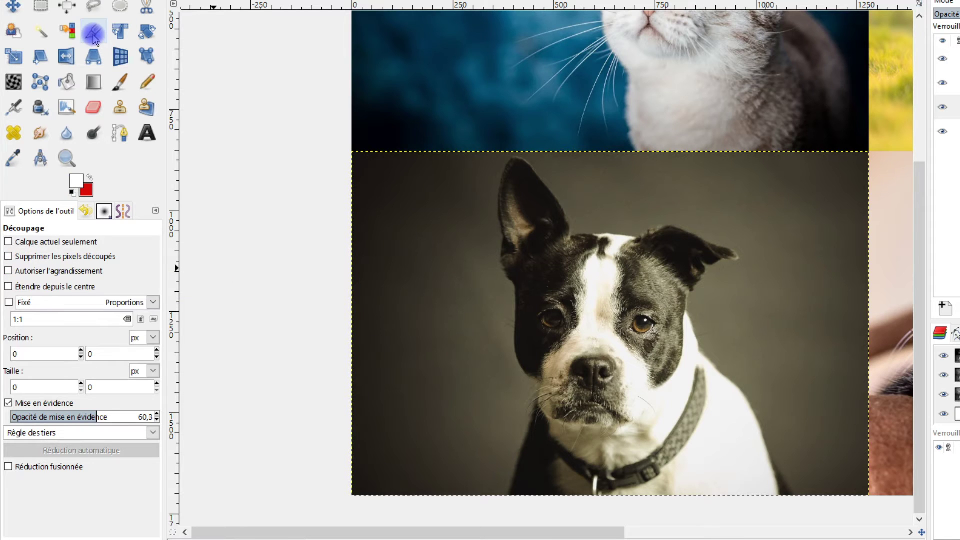
click(35, 244)
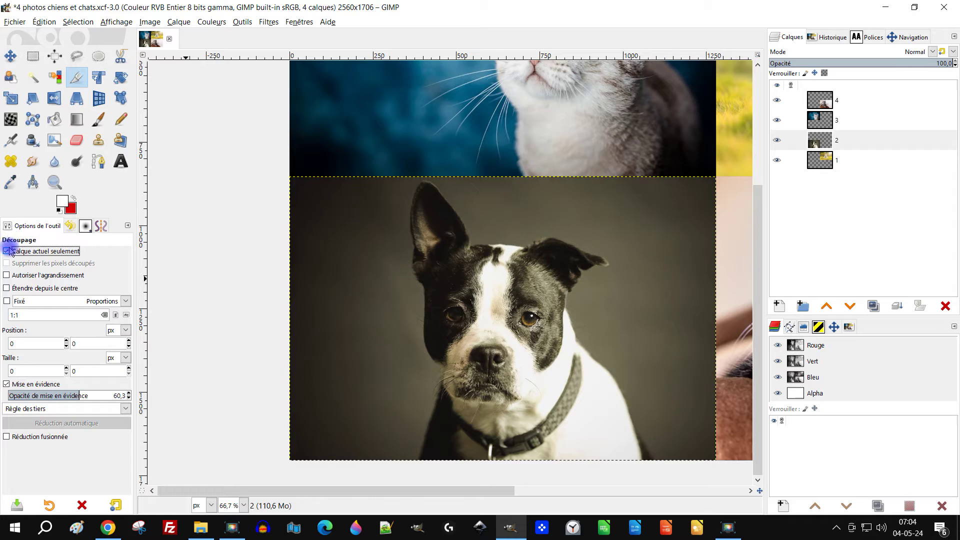
click(6, 251)
- Create a white-filled 2560 × 1706 px layer named "bordures" directly above layer 4
scroll(621, 178, down, 4)
scroll(531, 242, up, 3)
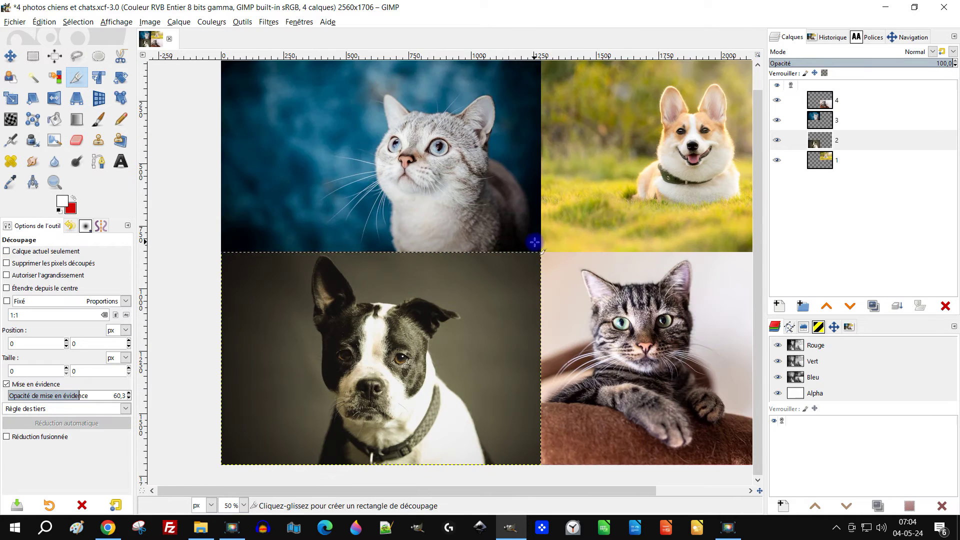
scroll(535, 241, right, 2)
scroll(556, 270, down, 1)
scroll(557, 265, up, 1)
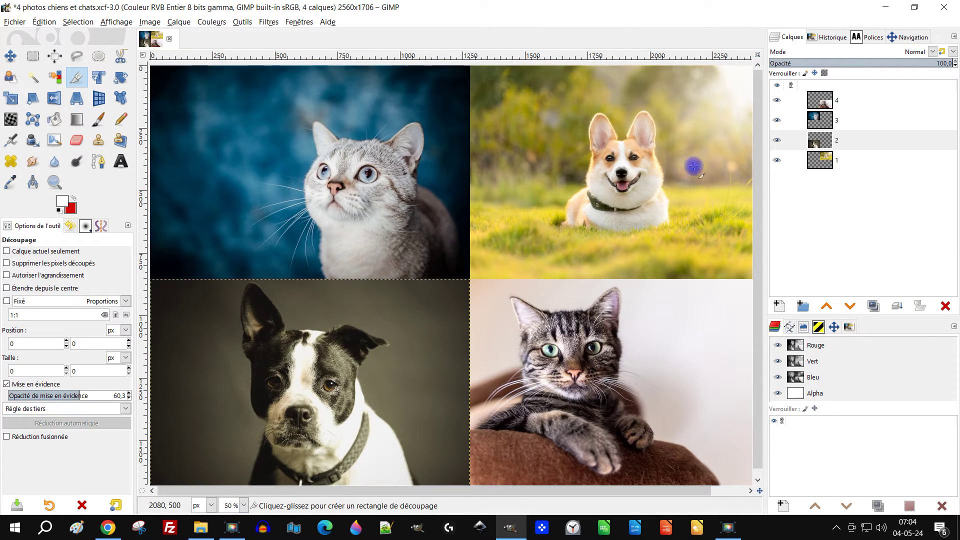
click(824, 100)
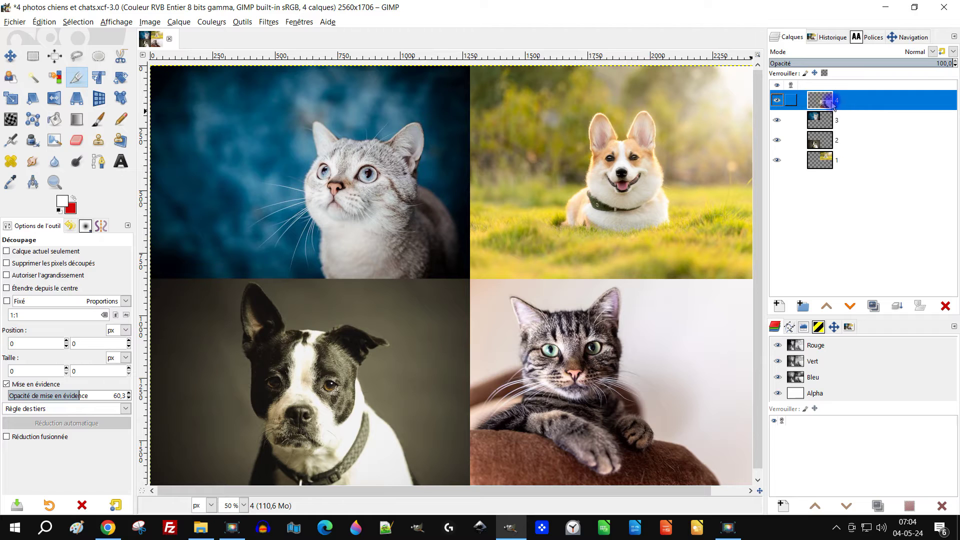
click(778, 306)
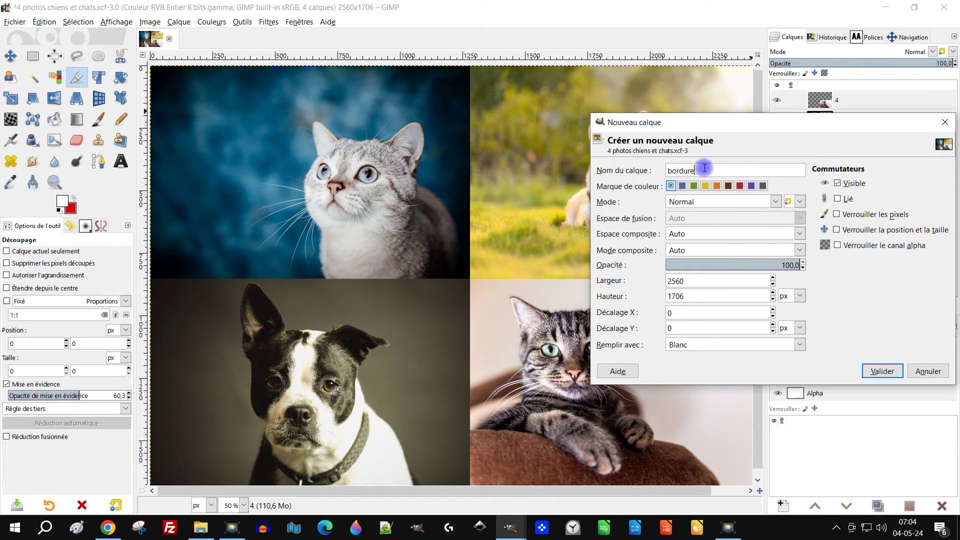
key(shift)
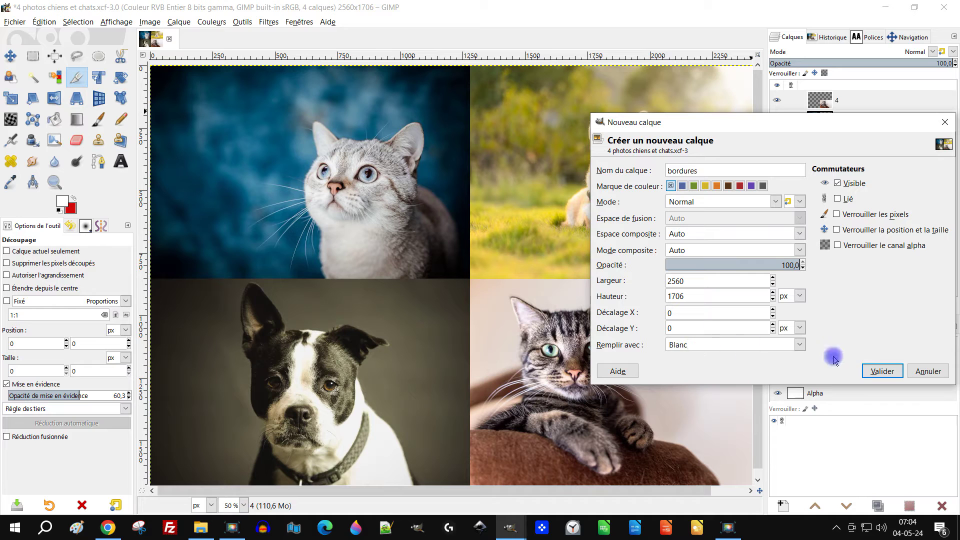
click(881, 372)
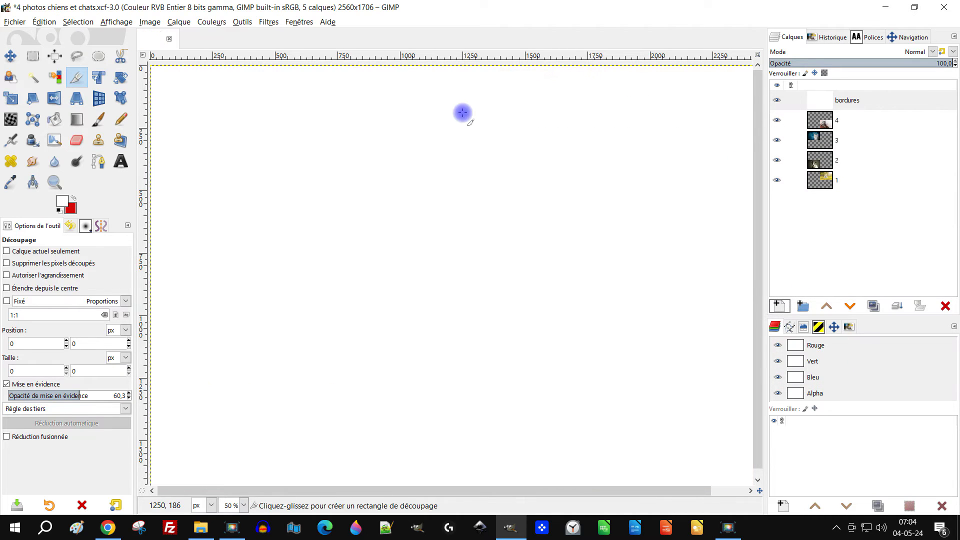
- Create a selection from the alpha channel of layer 4
key(minus)
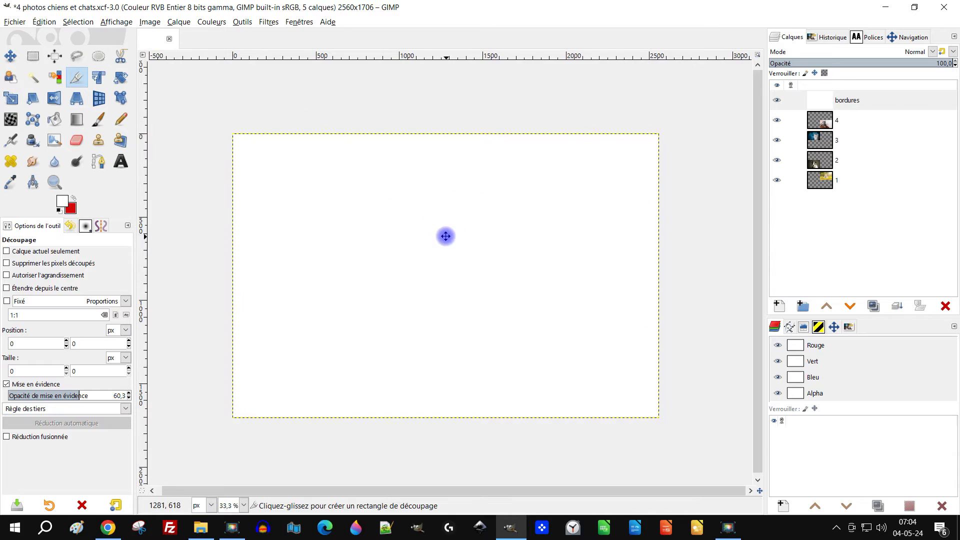
click(824, 126)
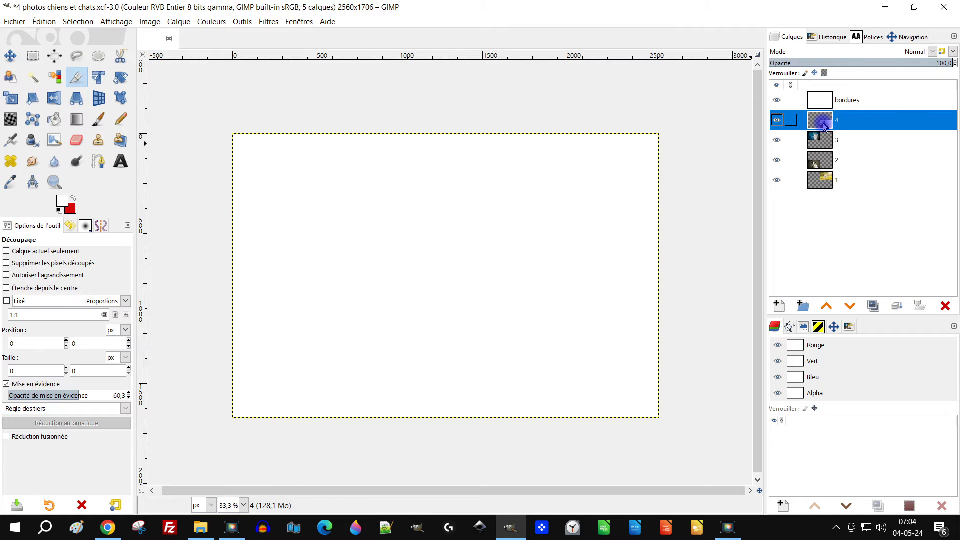
right_click(823, 126)
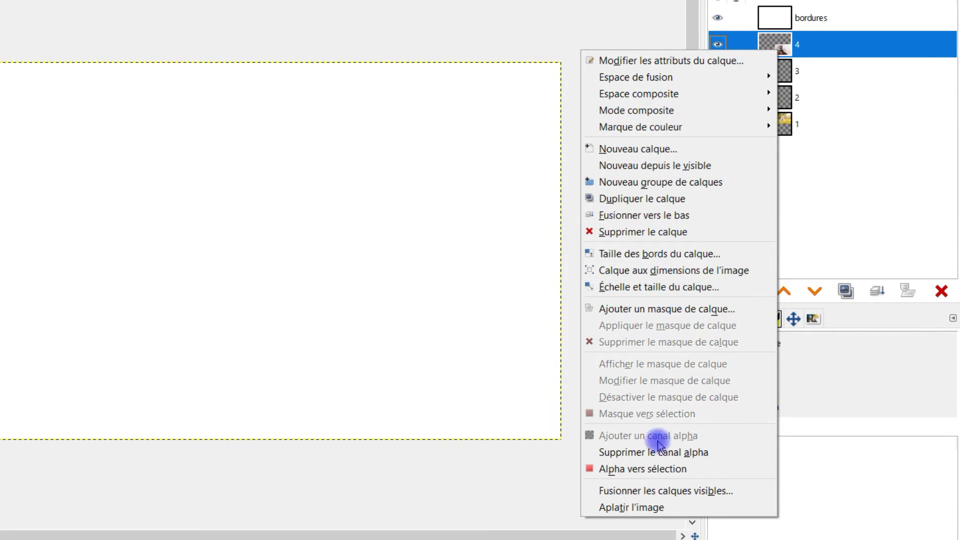
click(637, 469)
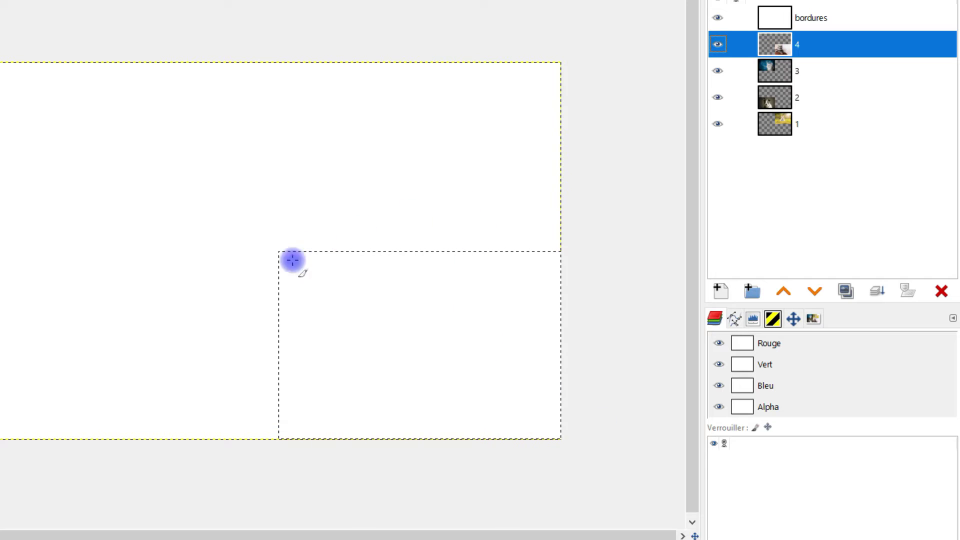
scroll(451, 378, up, 1)
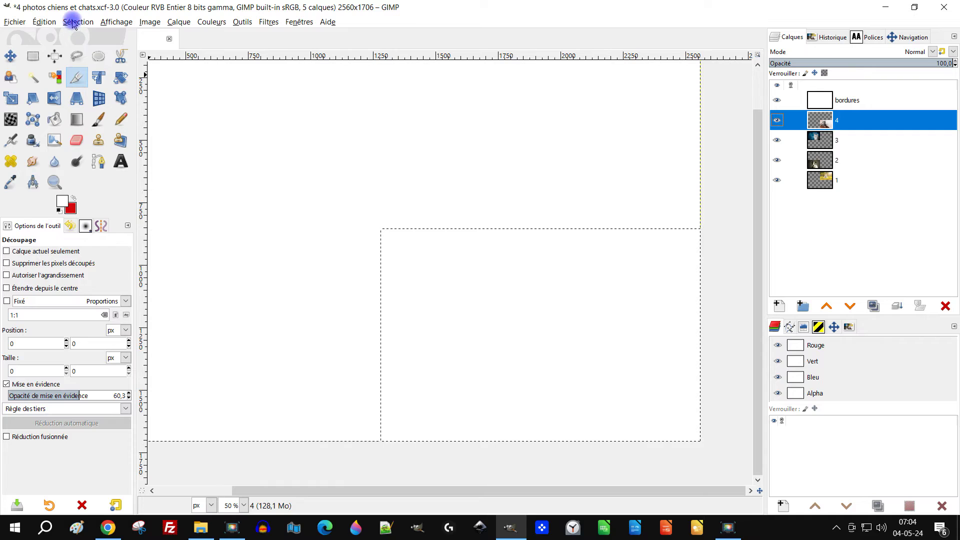
- Shrink the layer 4 selection by 10 px, leaving the option for areas continuing outside the image off
click(72, 23)
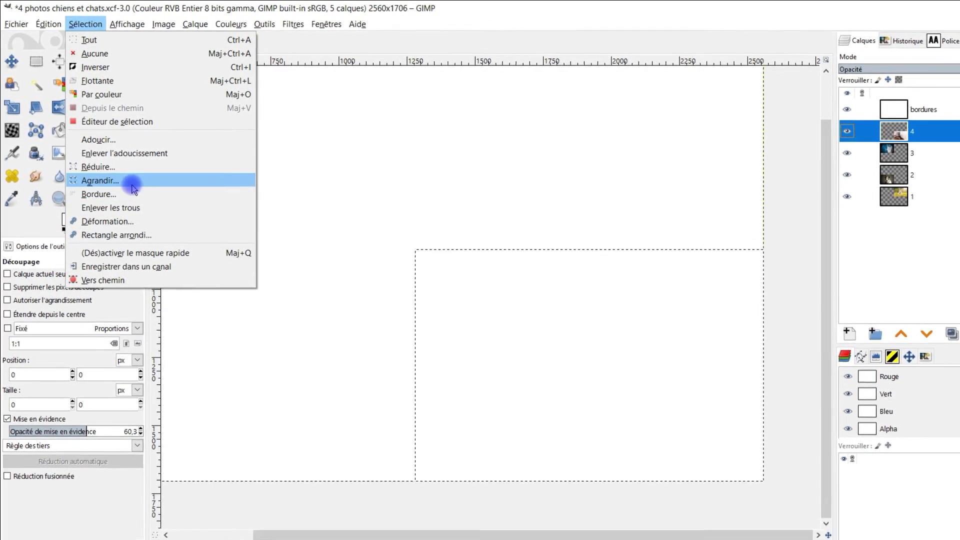
click(133, 166)
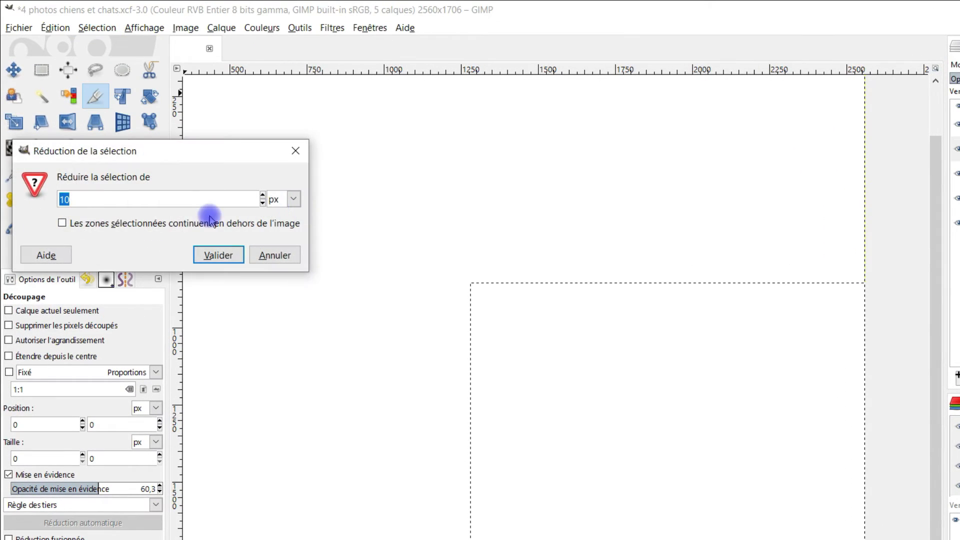
click(129, 200)
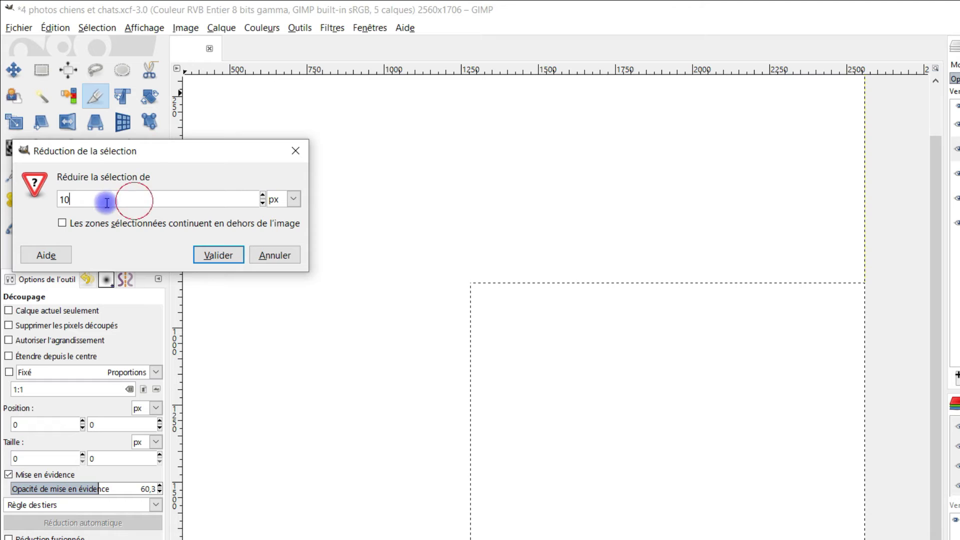
scroll(781, 349, up, 3)
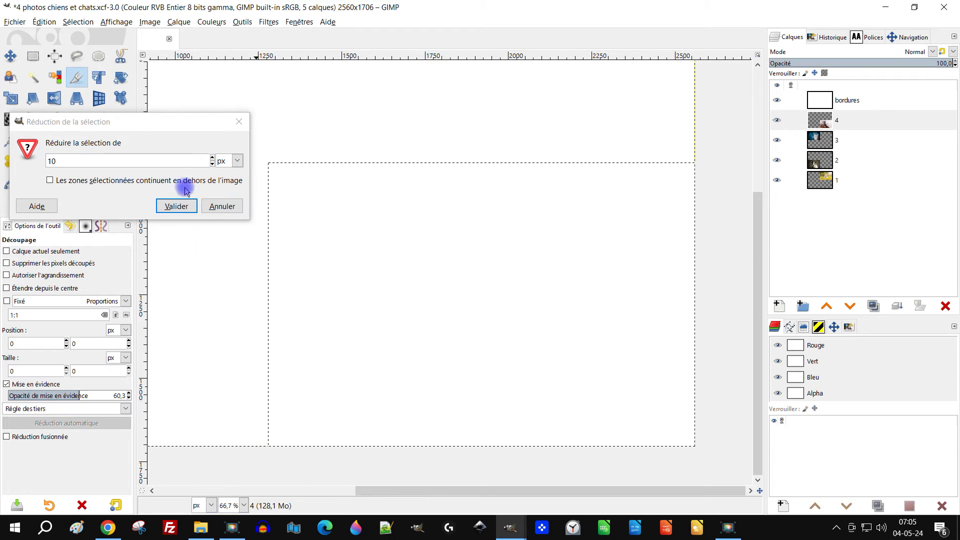
click(219, 254)
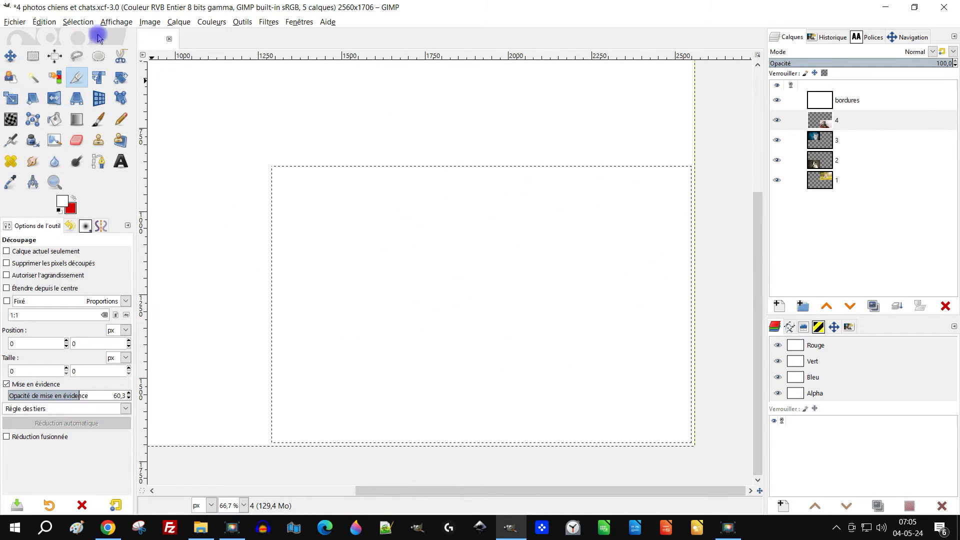
- Save the shrunken layer 4 selection to a channel
click(78, 22)
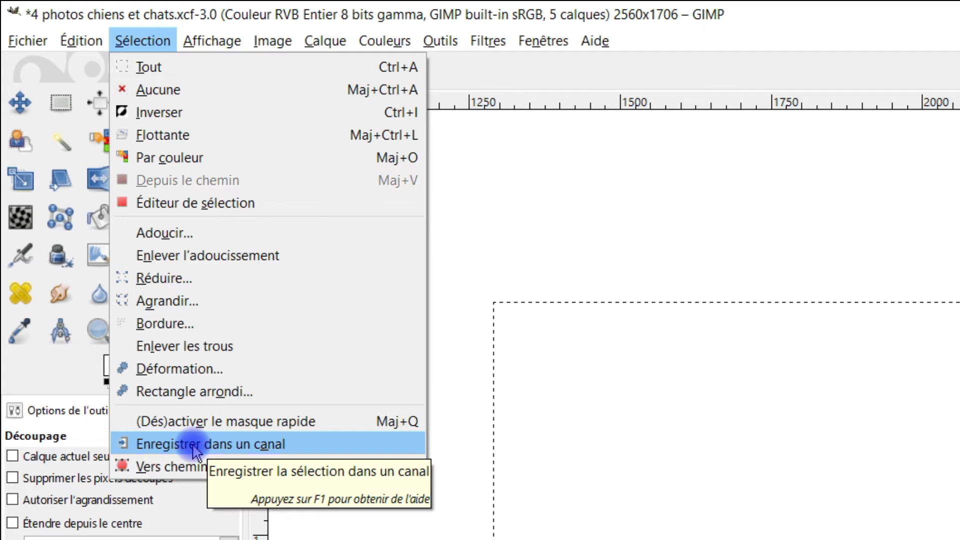
click(194, 446)
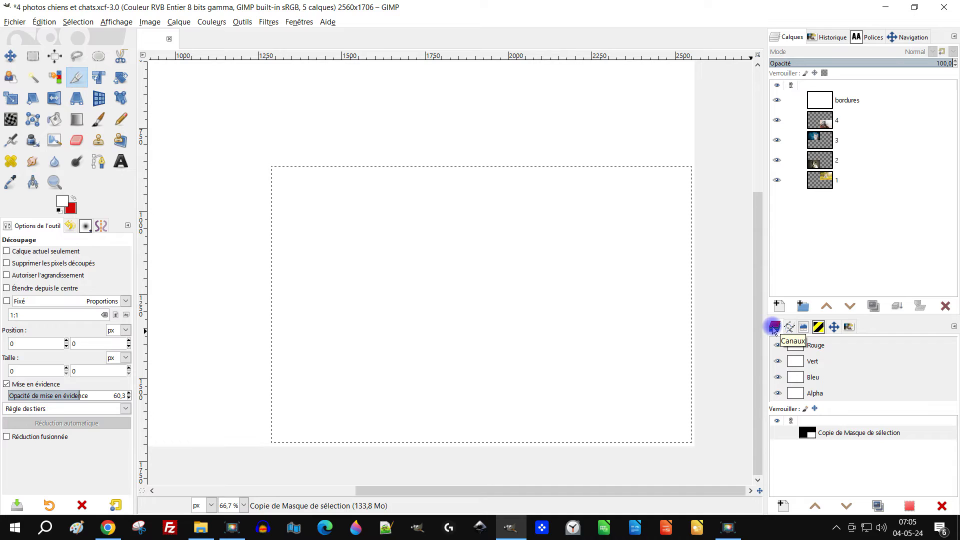
click(811, 434)
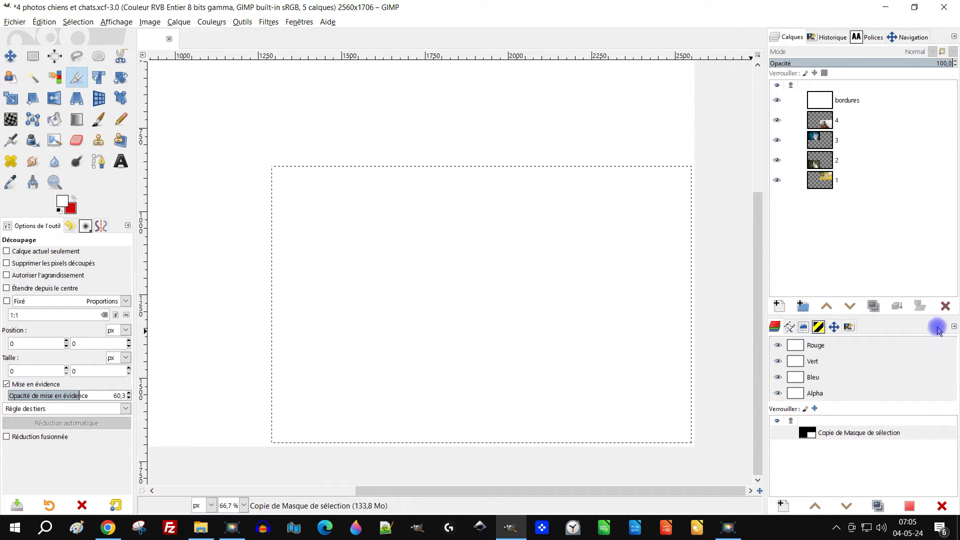
- Examine which dialogs, such as Channels, can be added as dock tabs, view the neighbouring Paths tab, and return to the channels
click(952, 328)
mouse_move(876, 329)
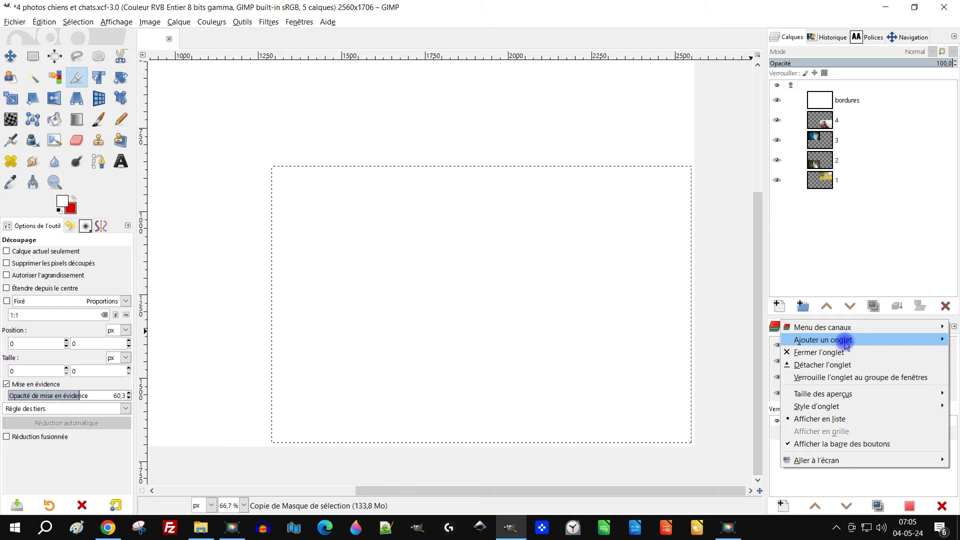
mouse_move(846, 344)
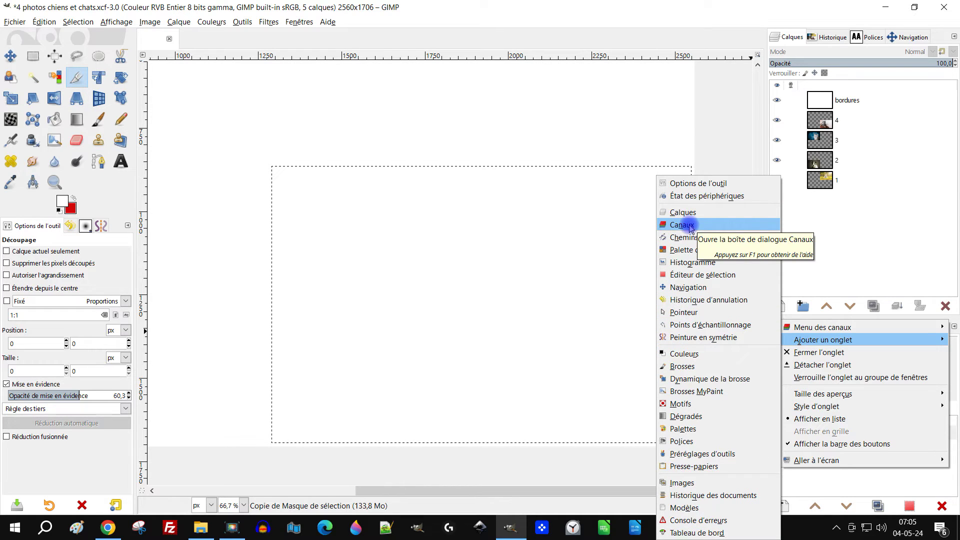
click(107, 196)
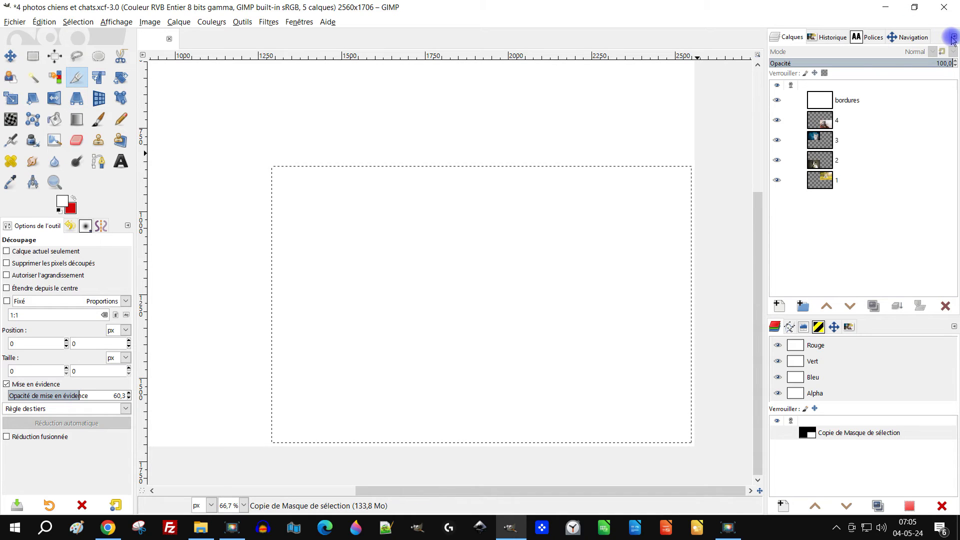
click(954, 328)
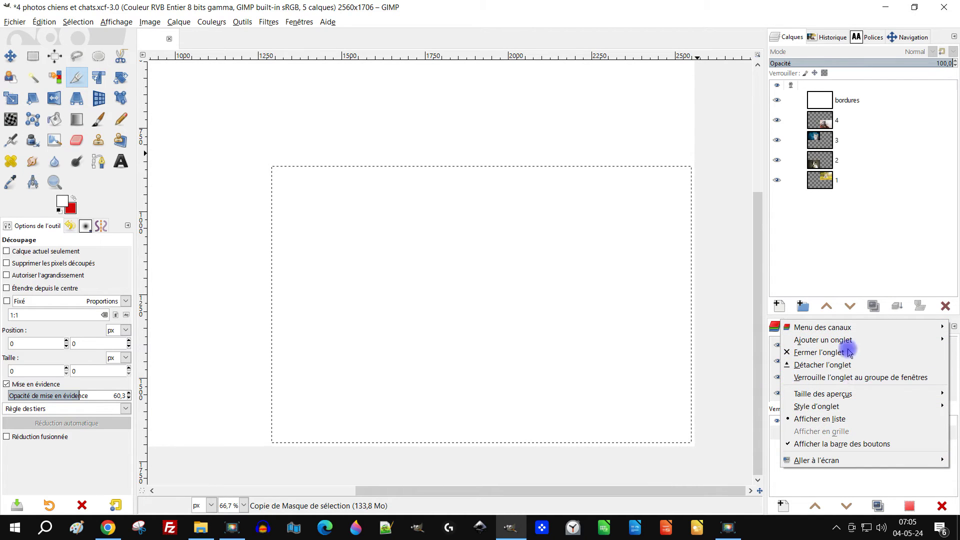
mouse_move(852, 345)
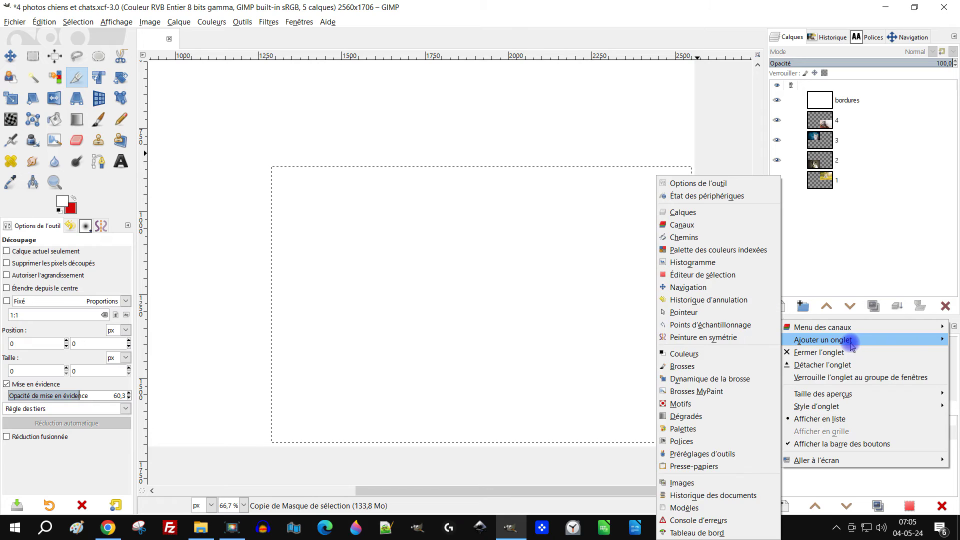
click(792, 322)
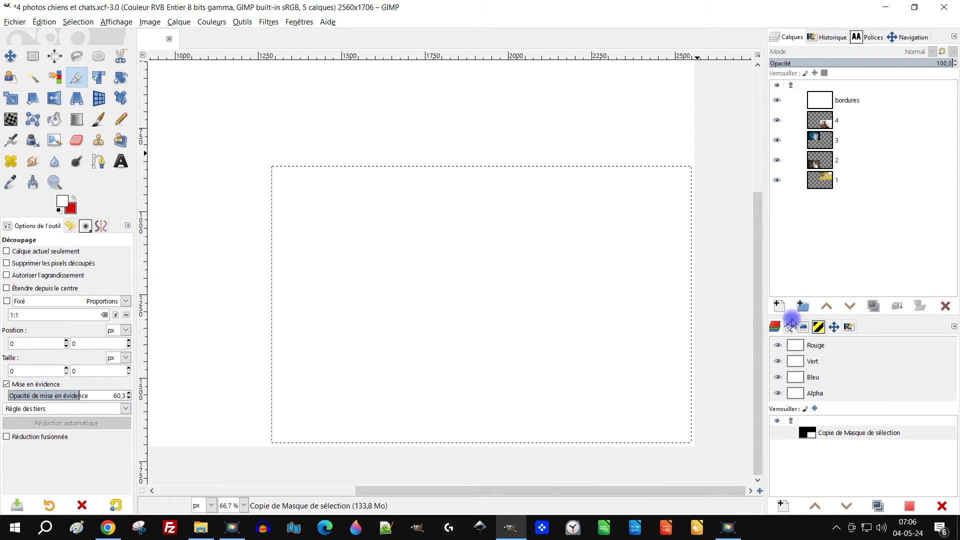
click(787, 327)
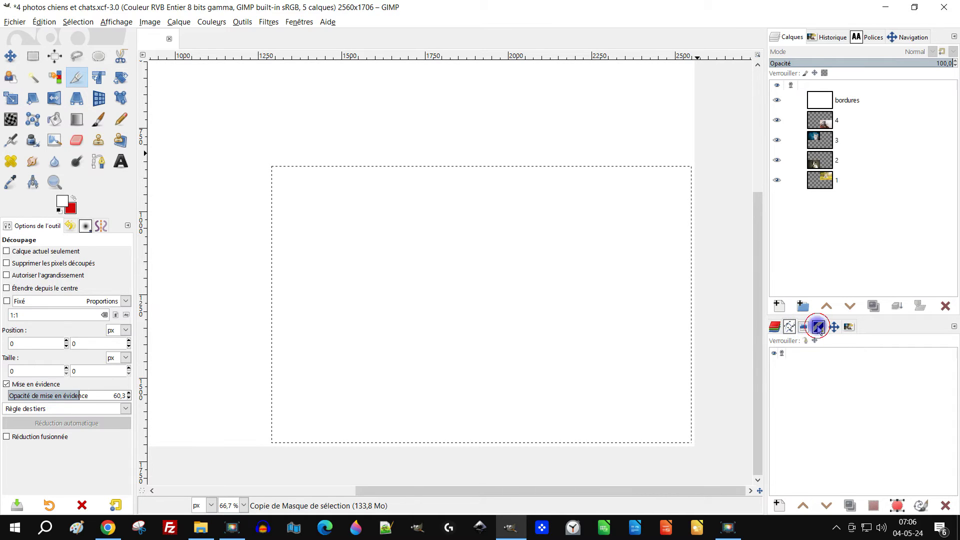
click(818, 327)
click(776, 326)
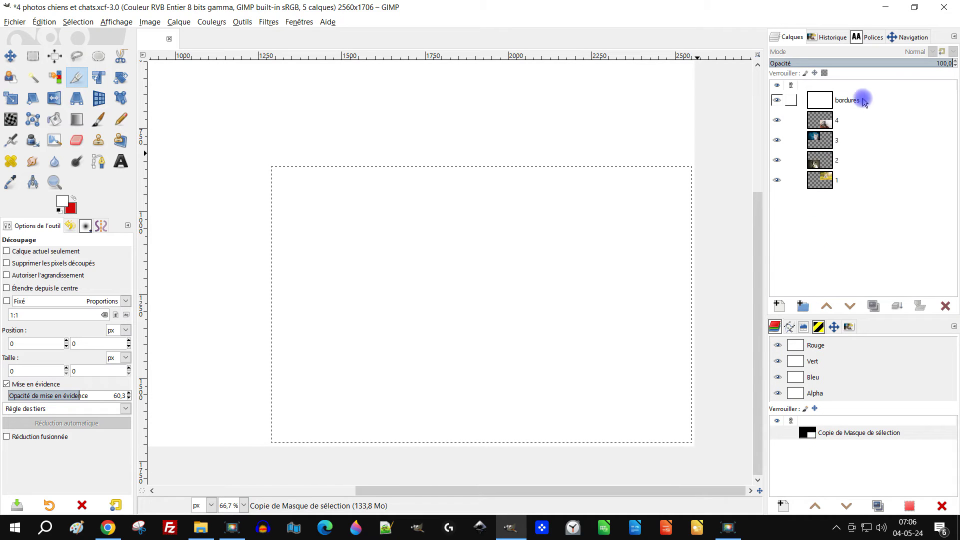
- Replace the current selection with one made from the alpha channel of layer 3
click(813, 141)
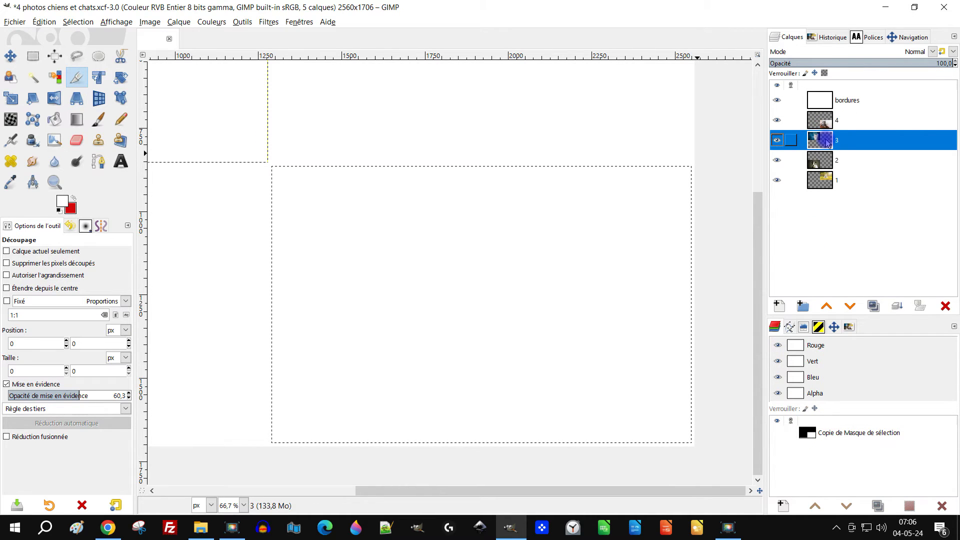
right_click(826, 145)
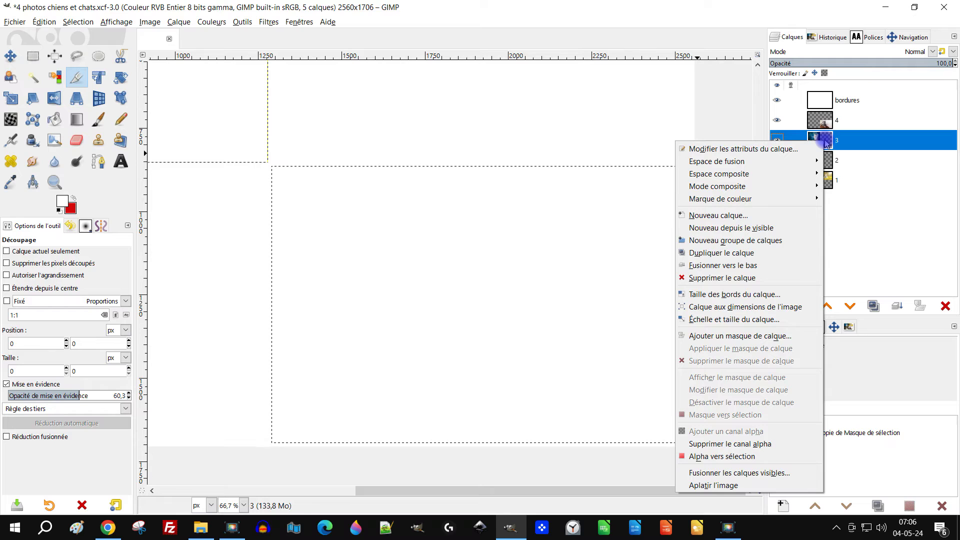
click(811, 139)
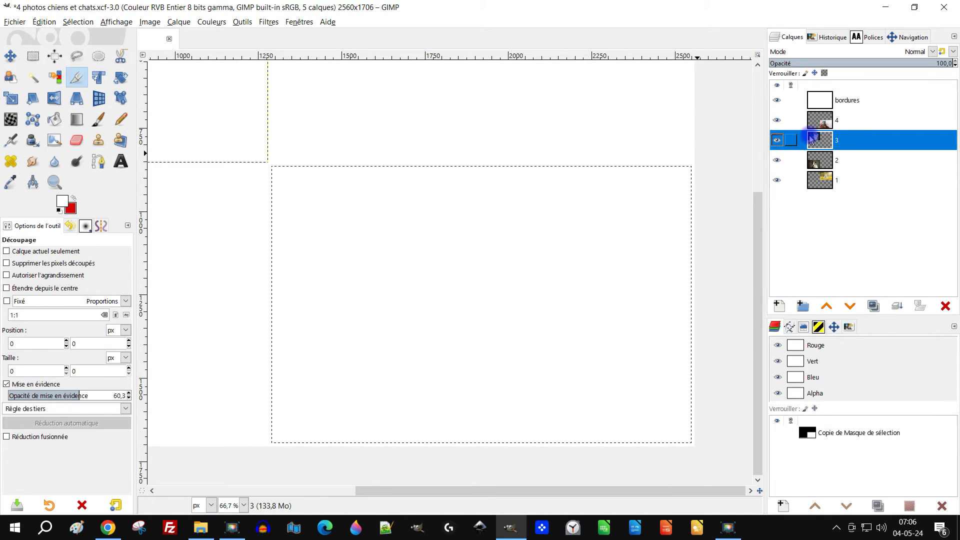
scroll(333, 202, down, 2)
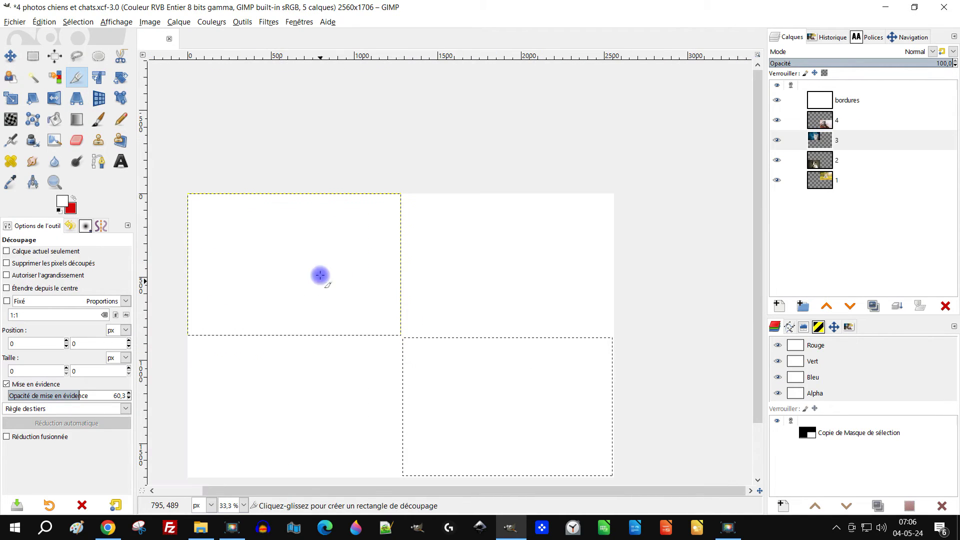
scroll(280, 272, up, 1)
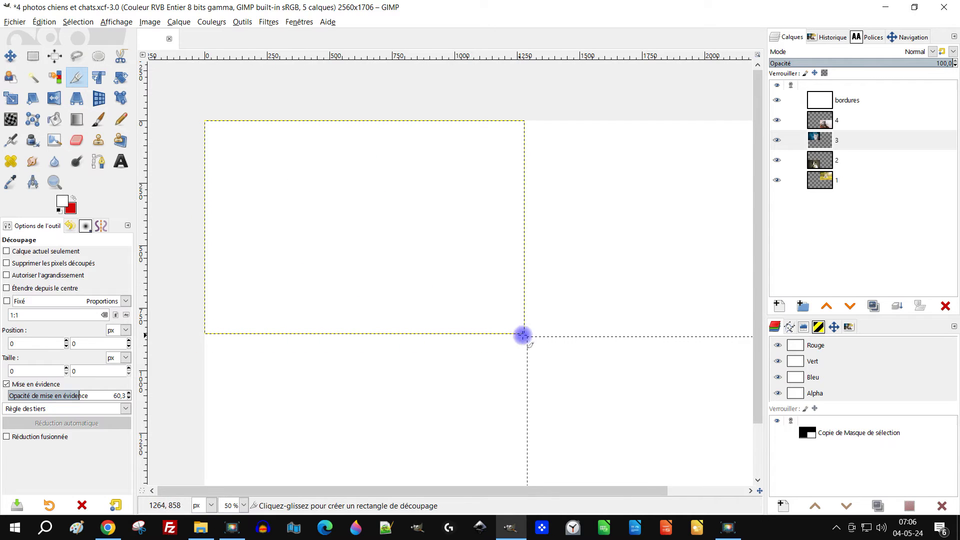
right_click(827, 145)
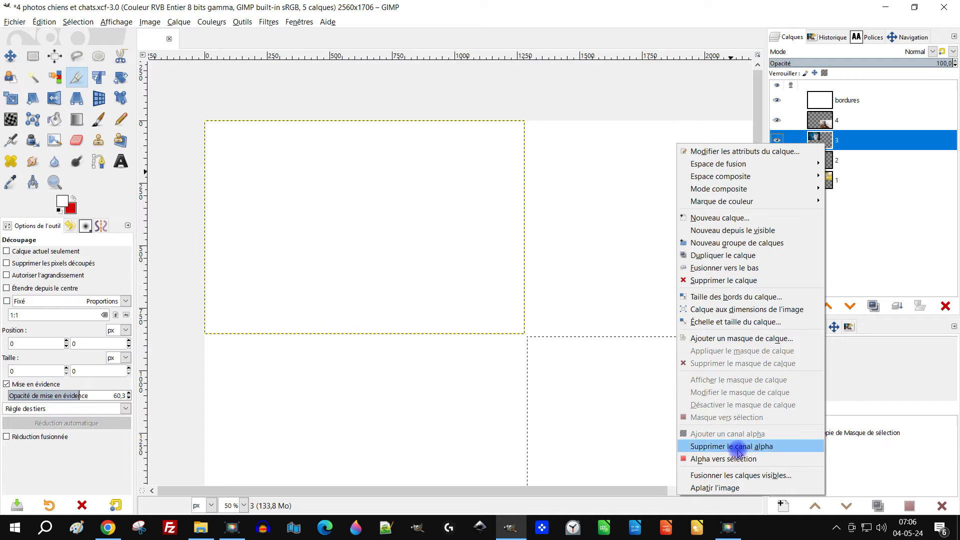
click(725, 459)
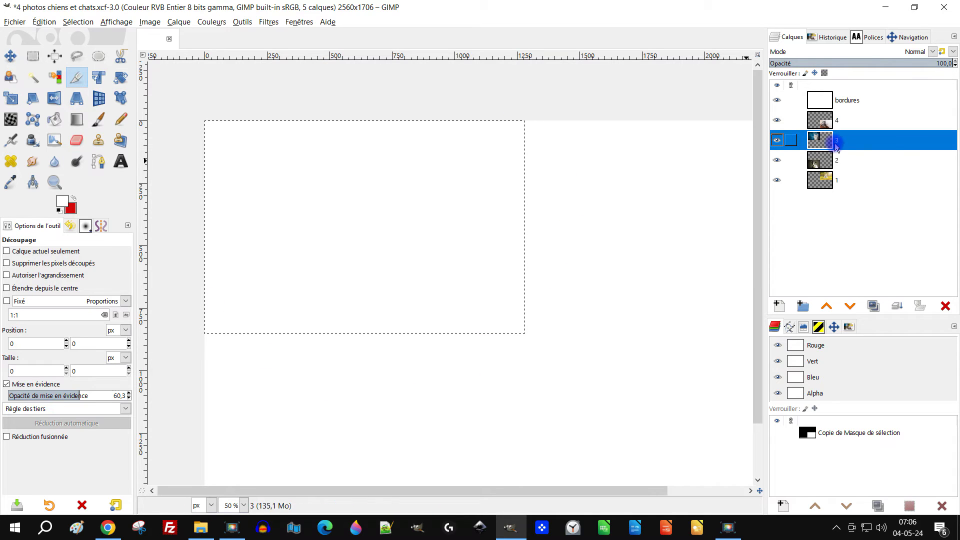
- Shrink the layer 3 selection by 10 px and save it to a channel
click(75, 23)
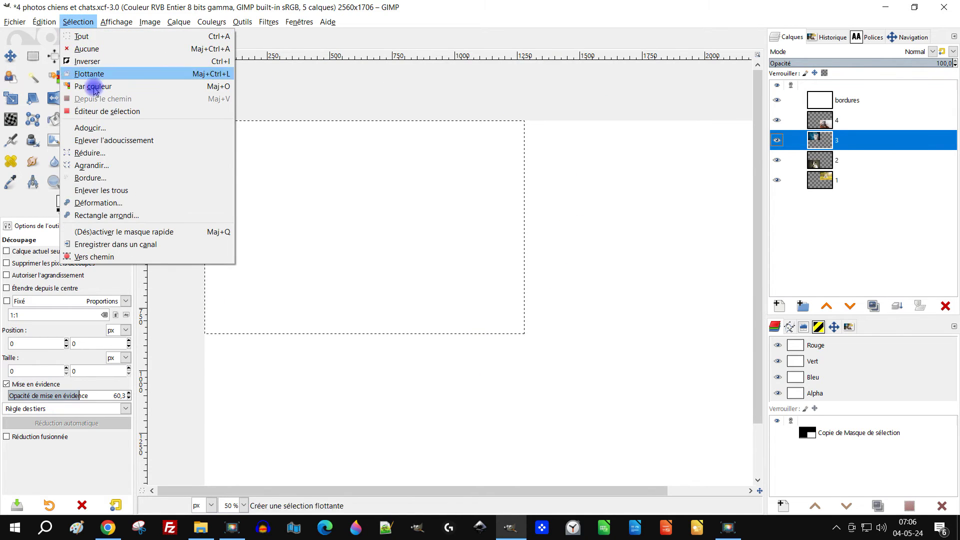
click(90, 153)
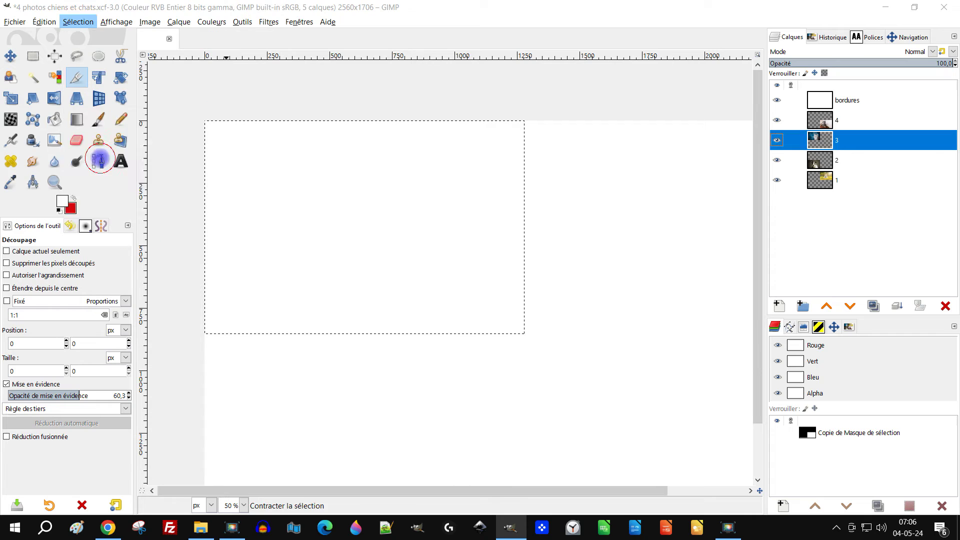
click(75, 161)
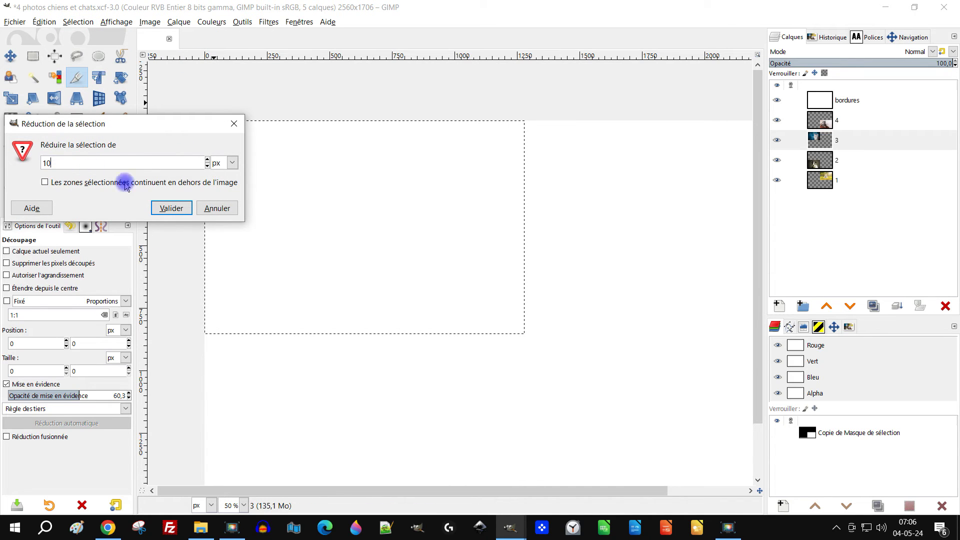
click(167, 207)
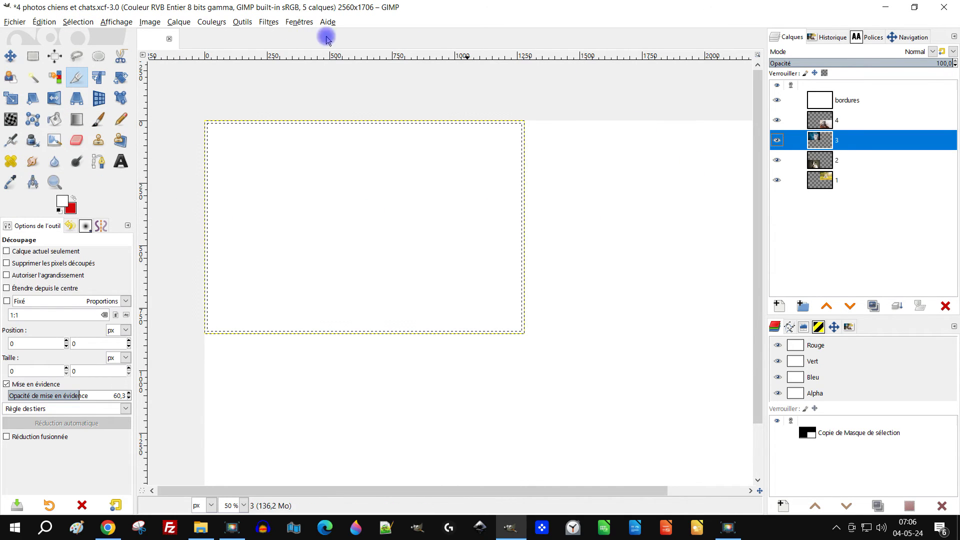
click(66, 24)
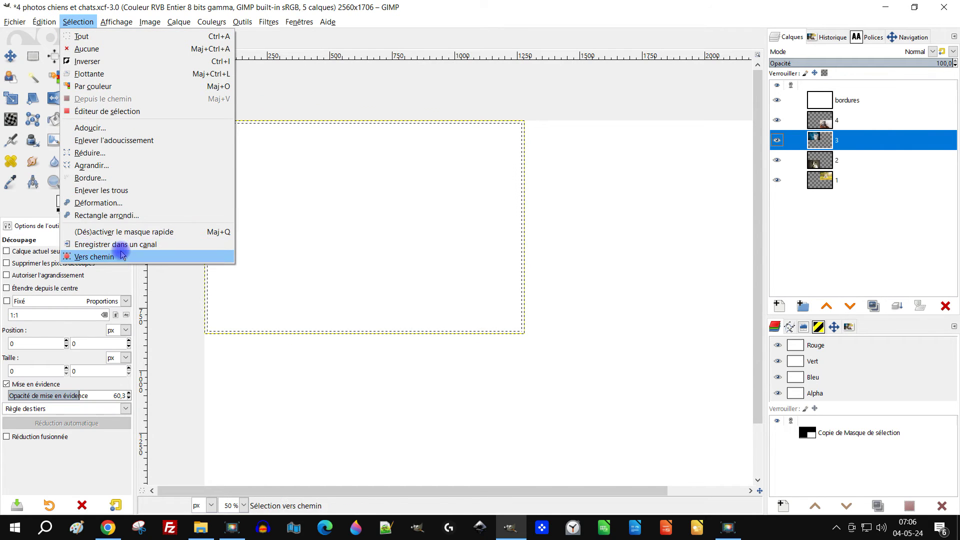
click(146, 244)
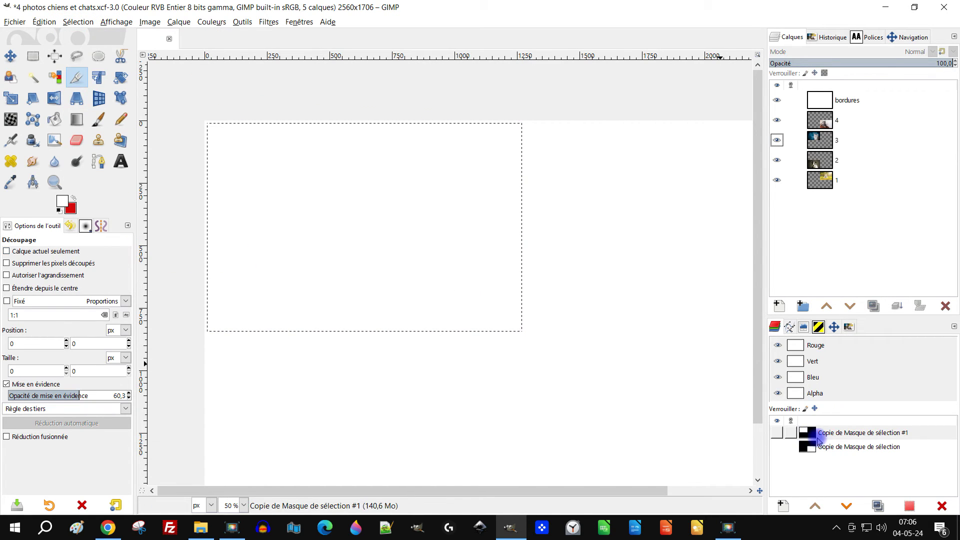
- Replace the current selection with one made from the alpha channel of layer 2
click(825, 163)
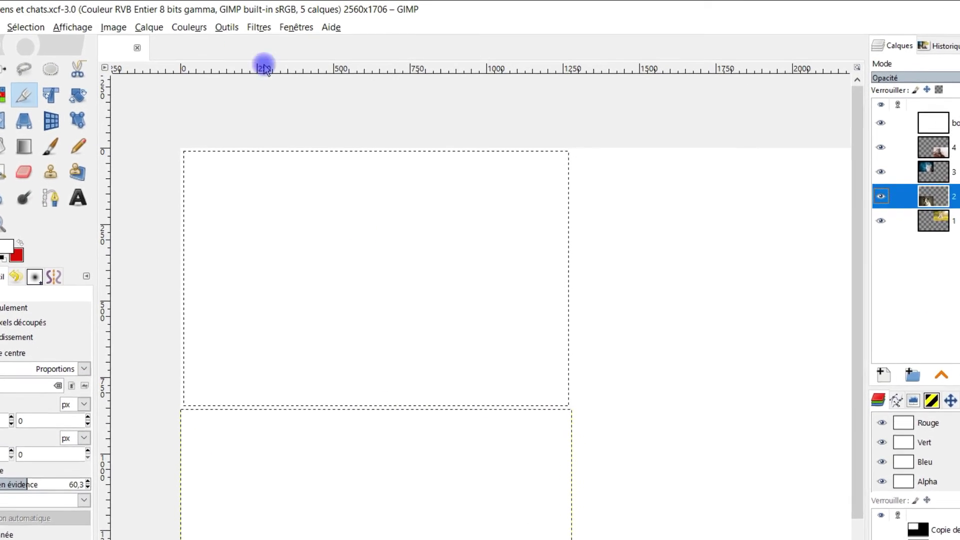
click(149, 27)
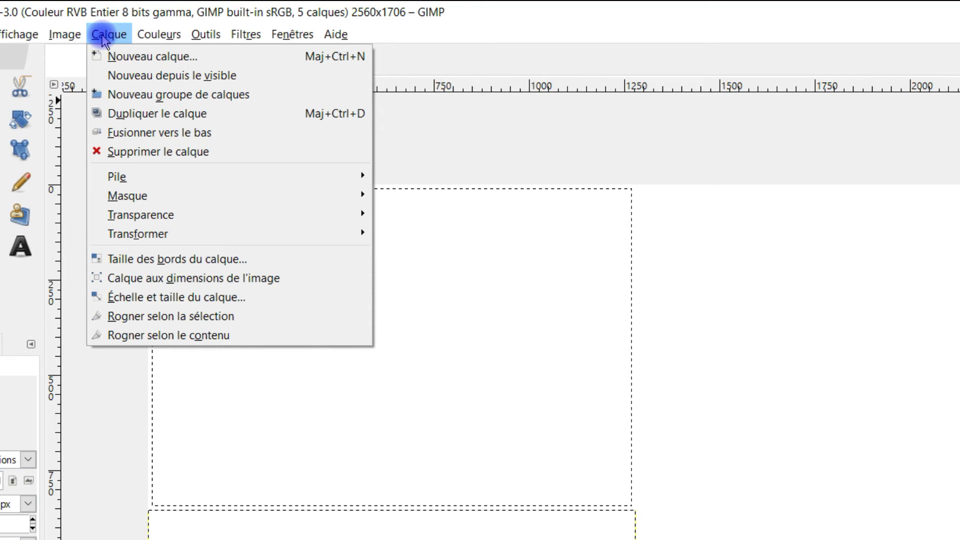
mouse_move(185, 225)
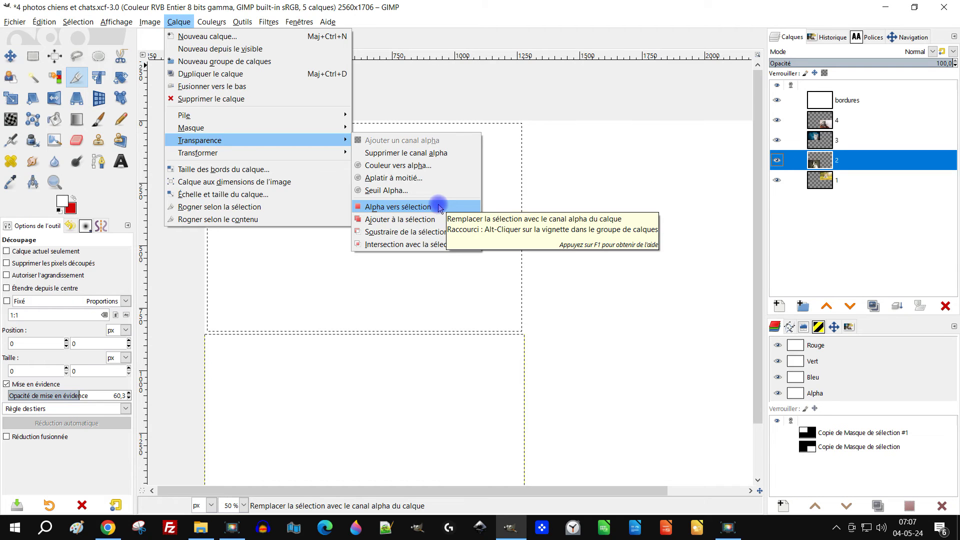
click(439, 207)
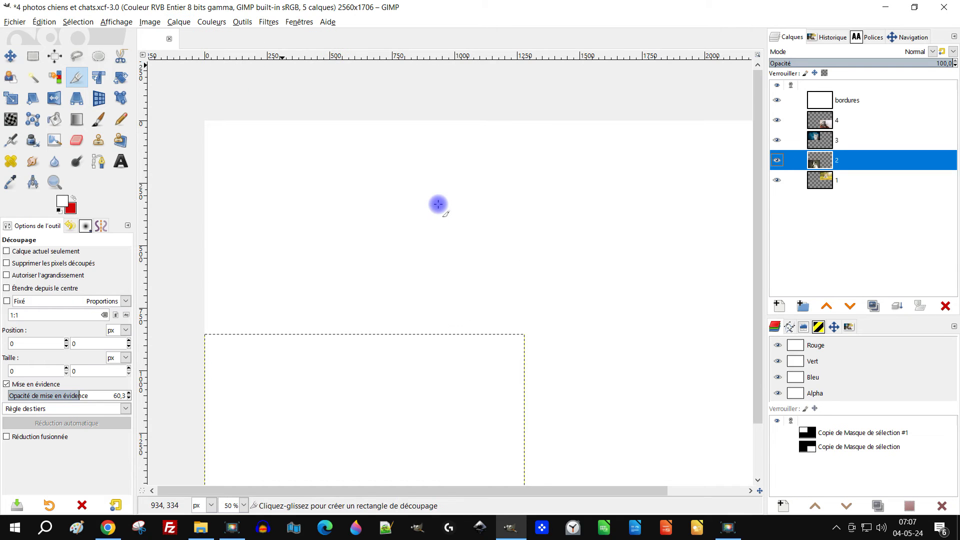
- Shrink the layer 2 selection by 10 px and save it to a channel
click(68, 22)
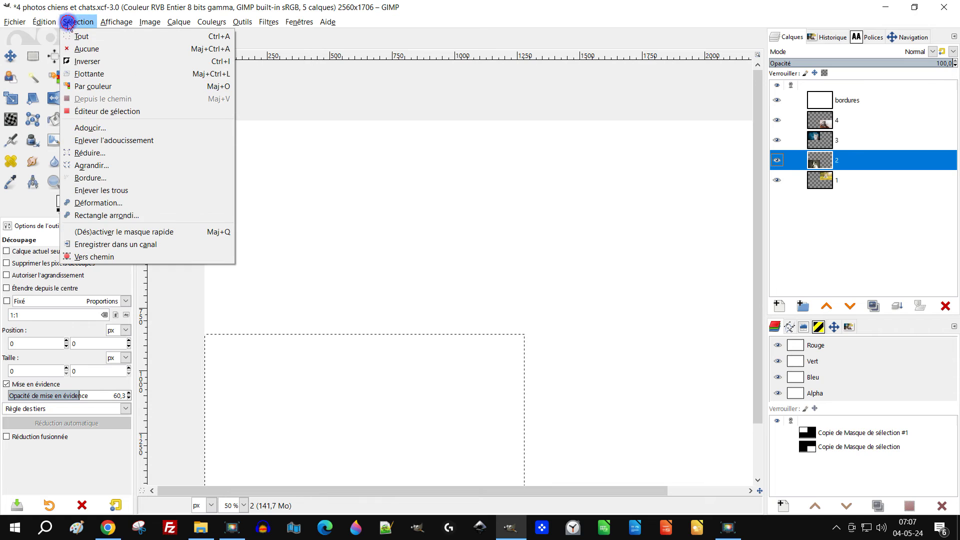
click(124, 153)
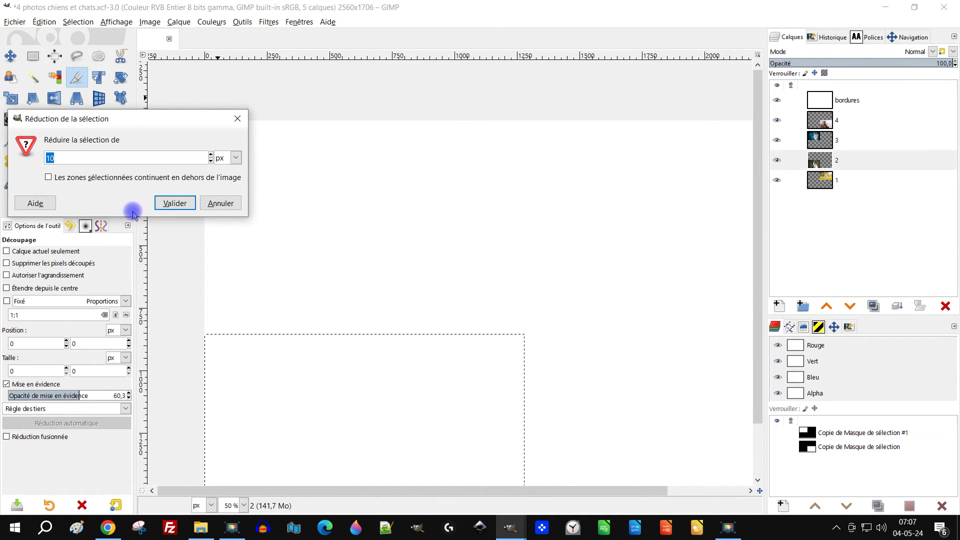
click(169, 204)
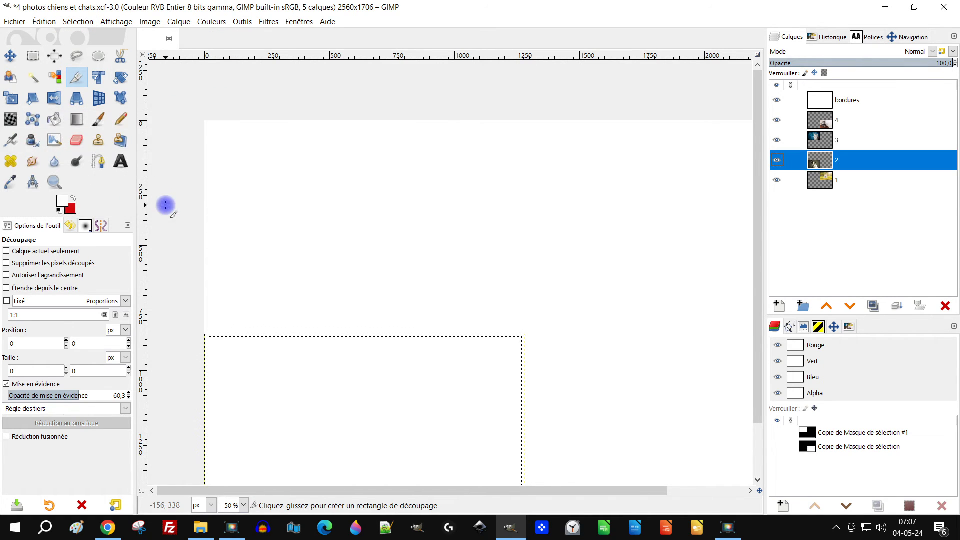
click(79, 22)
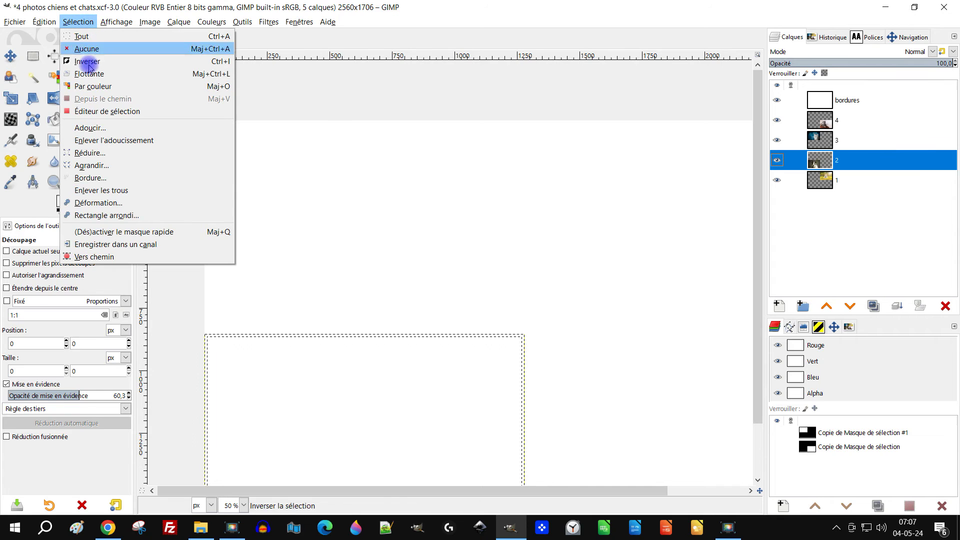
click(113, 245)
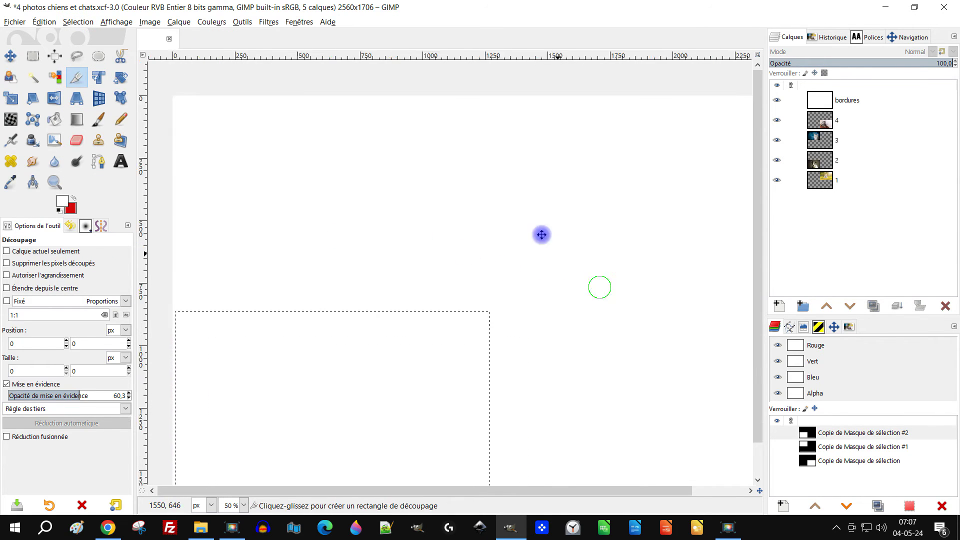
- Replace the current selection with one made from the alpha channel of layer 1
drag(541, 235, 435, 171)
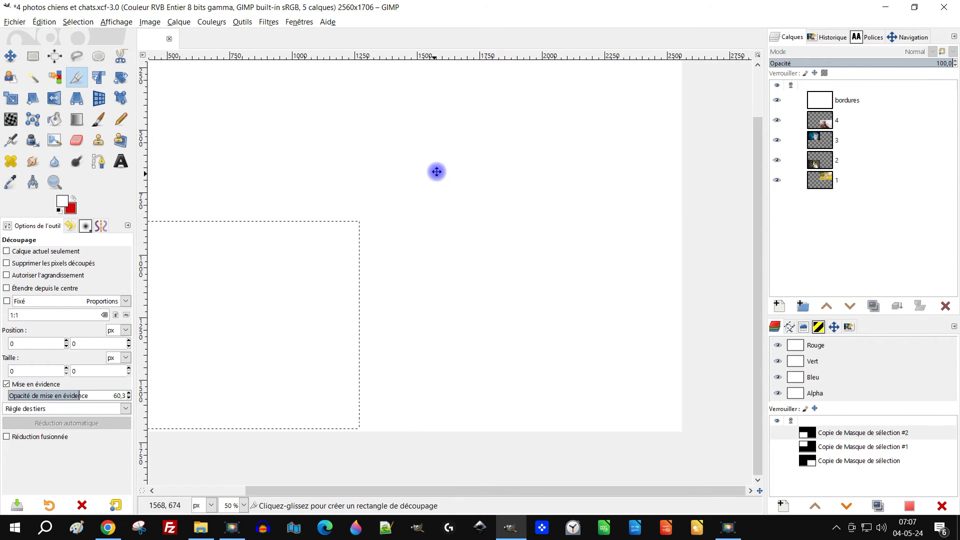
click(822, 183)
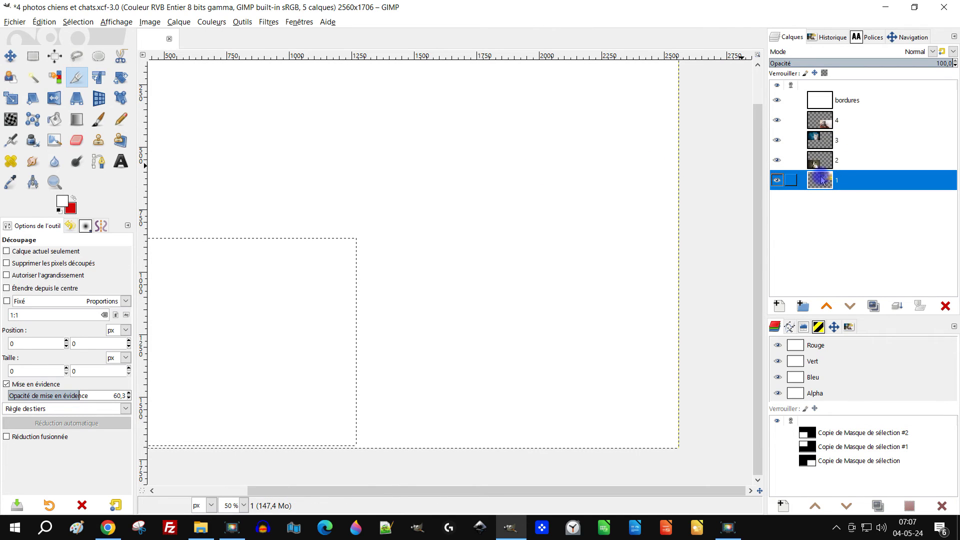
right_click(822, 181)
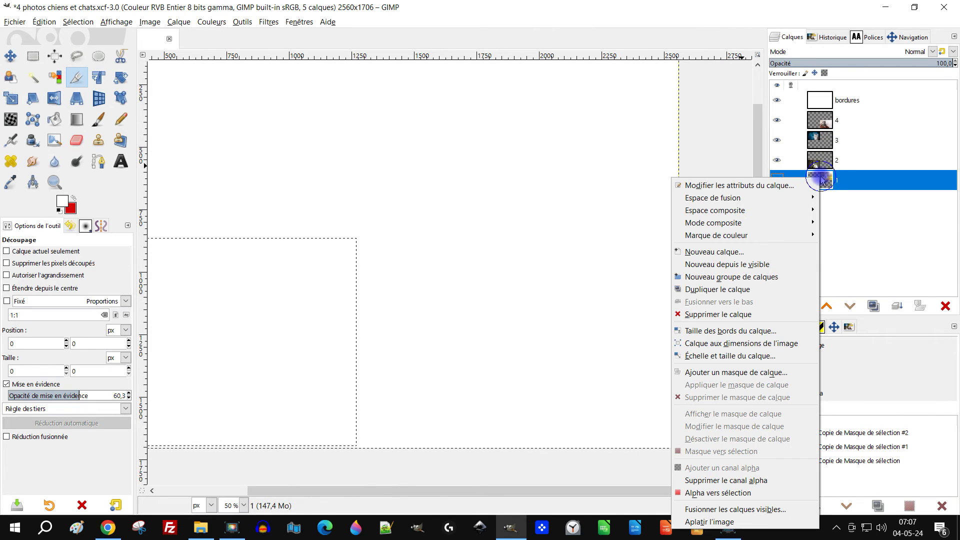
click(740, 493)
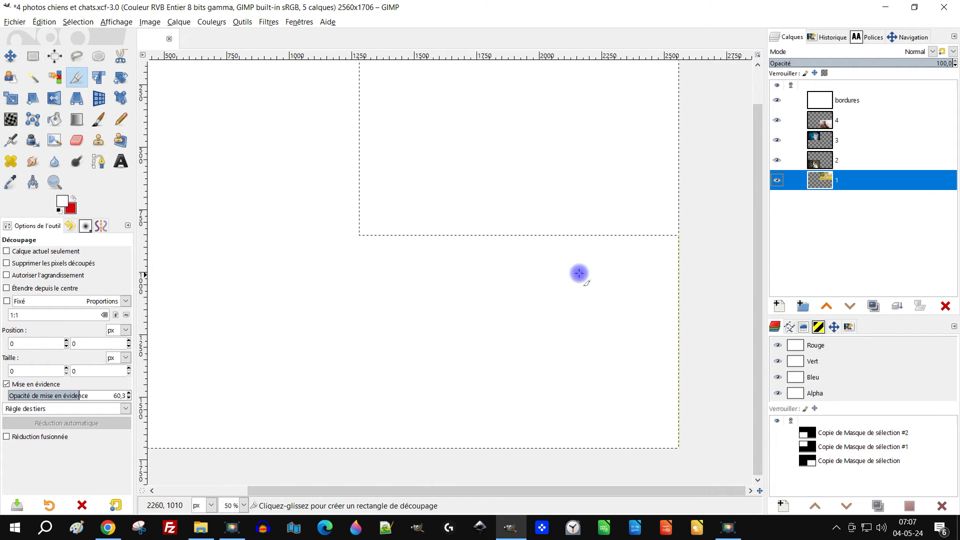
- Shrink the layer 1 selection by 10 px and save it to a channel
drag(545, 228, 510, 333)
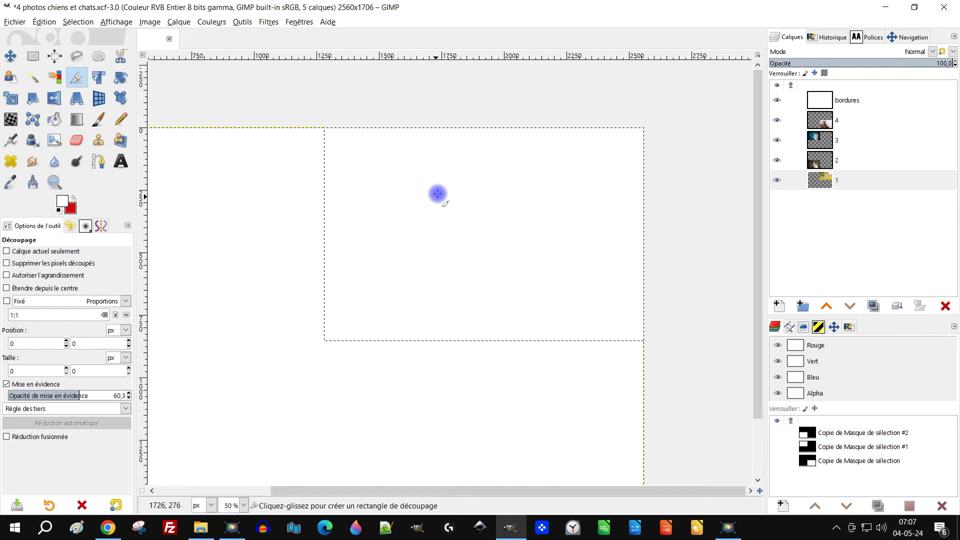
click(76, 21)
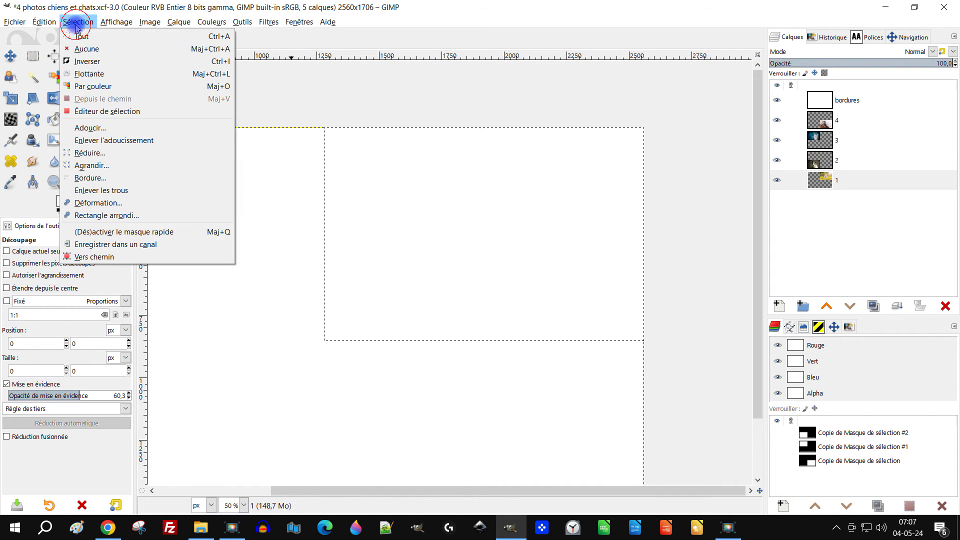
click(106, 153)
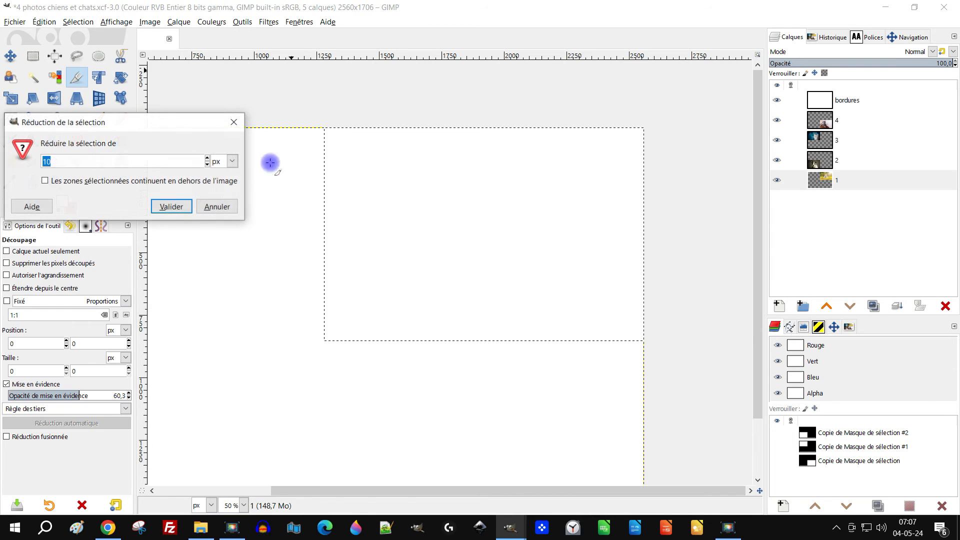
click(170, 206)
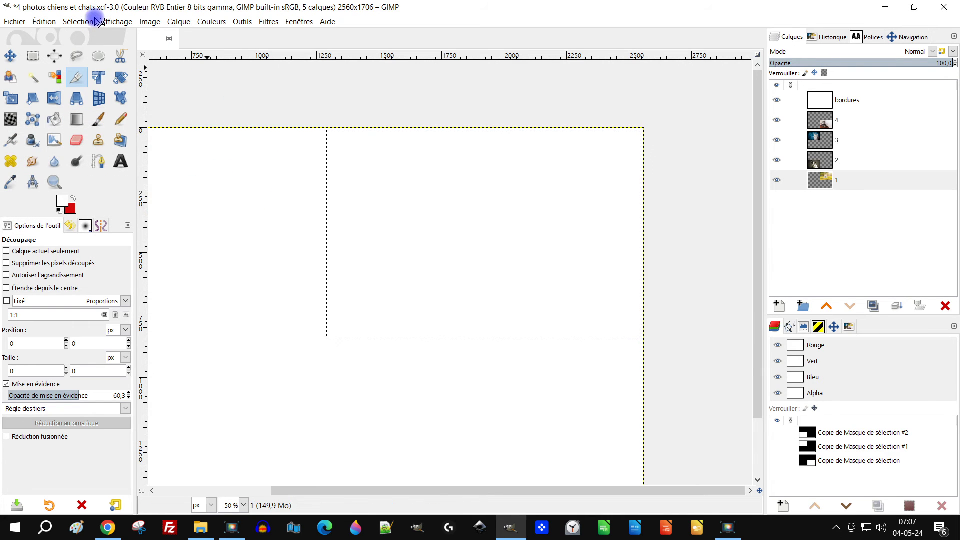
click(80, 23)
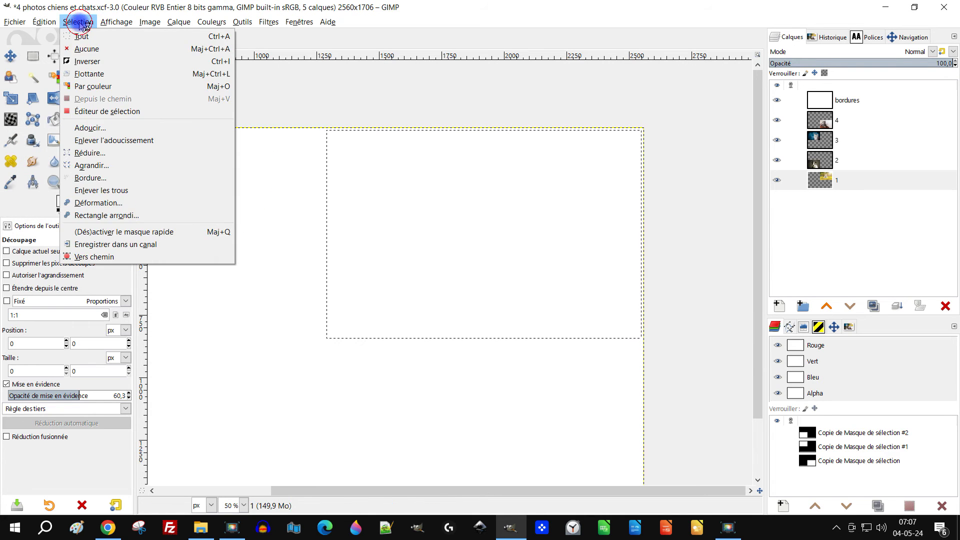
click(118, 244)
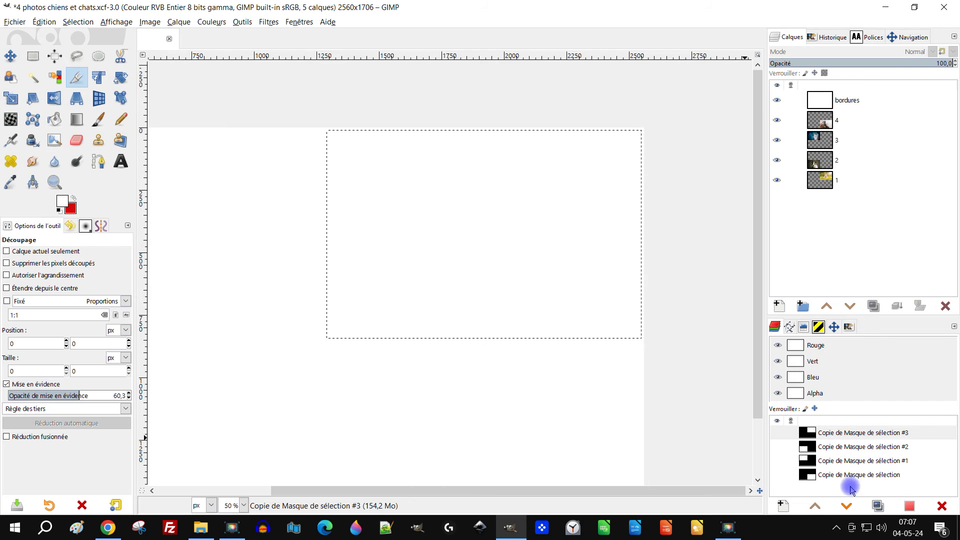
- Clear the current selection and load the saved channel "Copie de Masque de sélection #3" as the selection
drag(490, 356, 589, 326)
scroll(604, 280, down, 1)
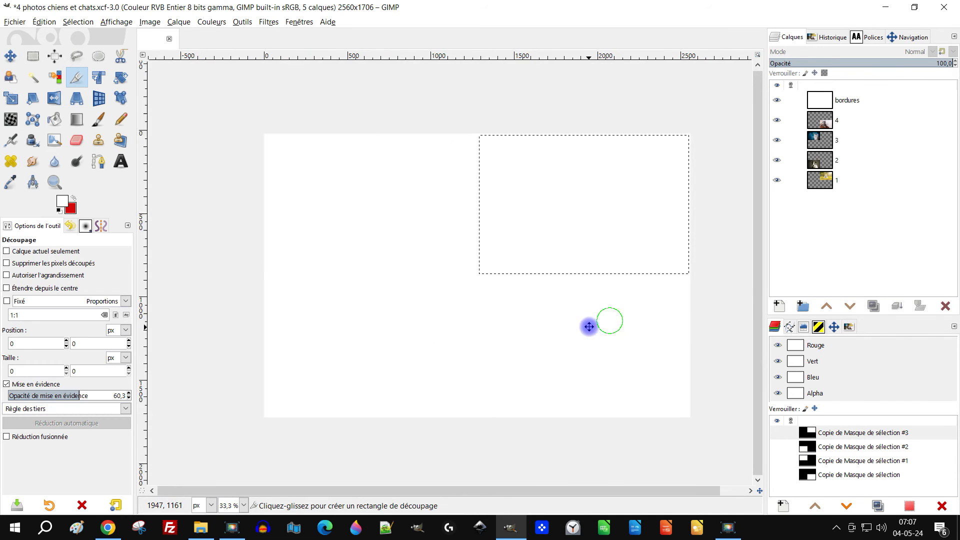
click(88, 23)
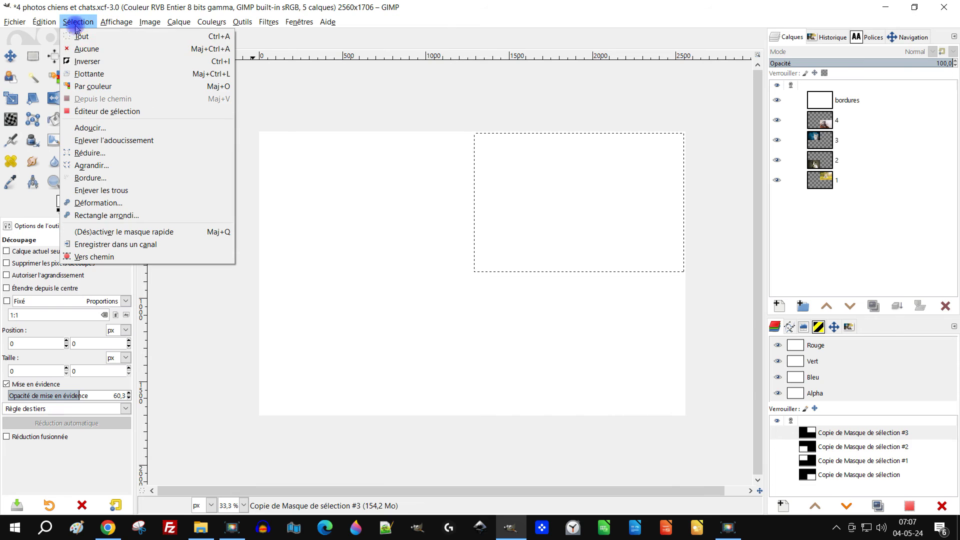
click(81, 50)
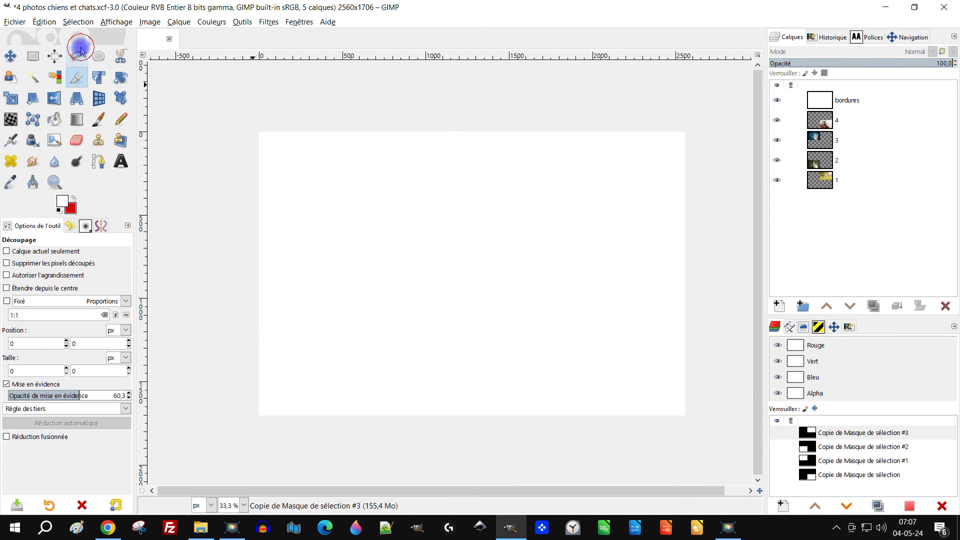
click(832, 433)
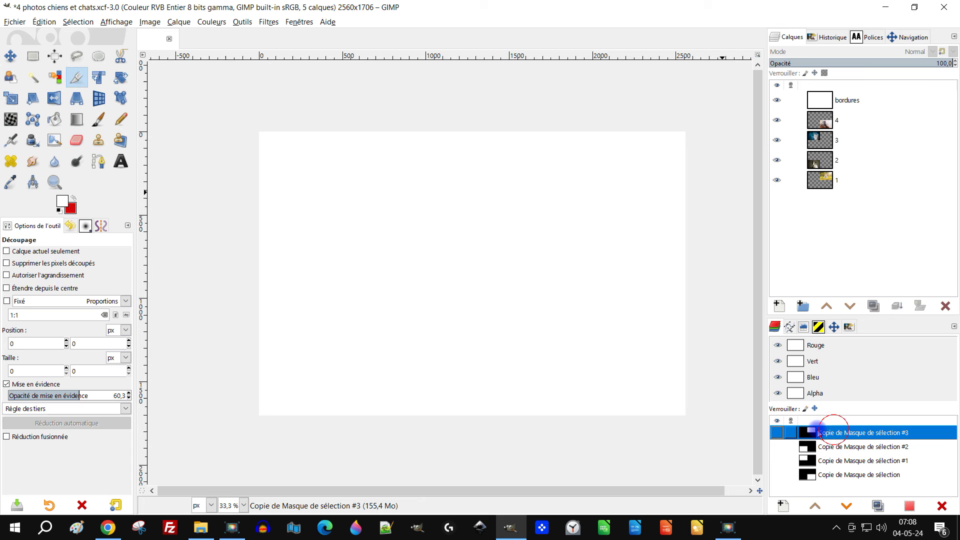
click(908, 515)
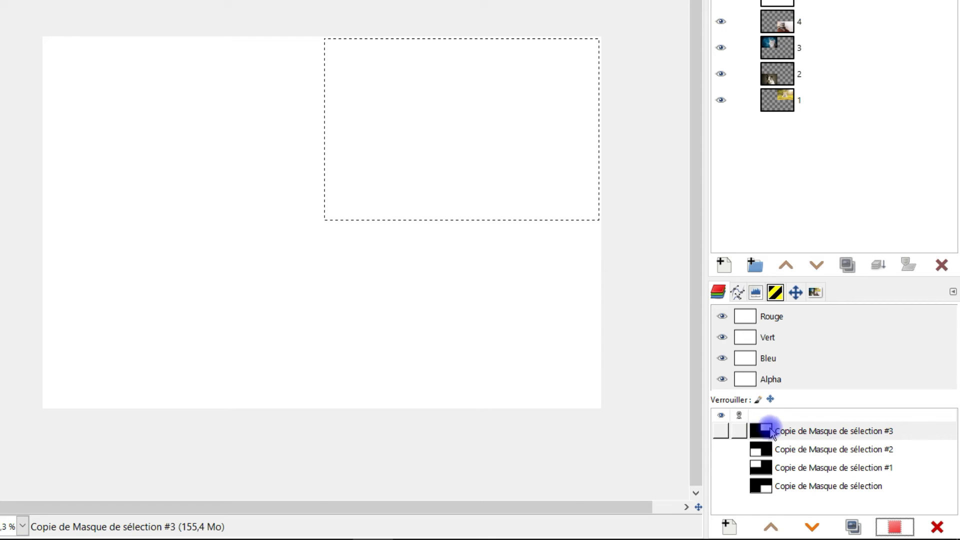
- Add the other three saved channels, "Copie de Masque de sélection #2", "#1" and the unnumbered one, to the current selection
click(763, 449)
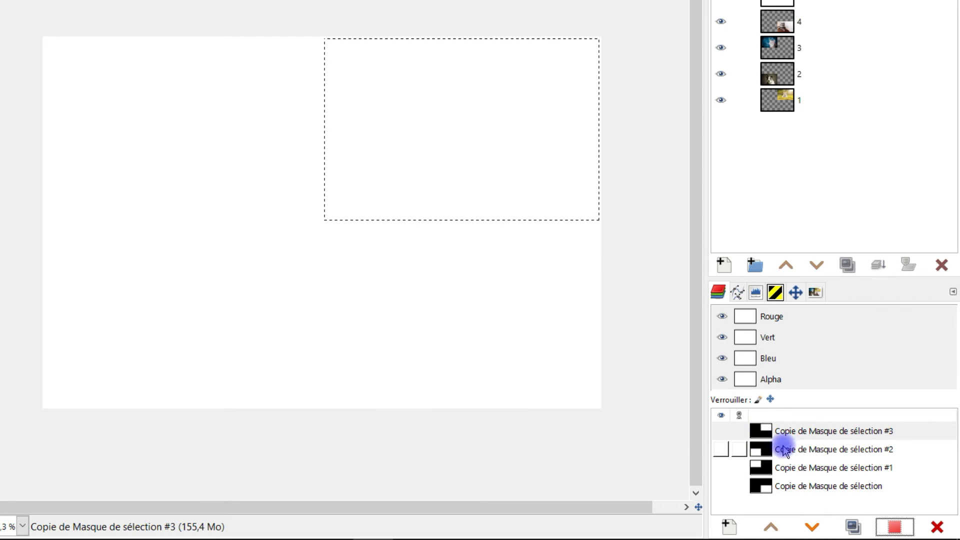
right_click(782, 451)
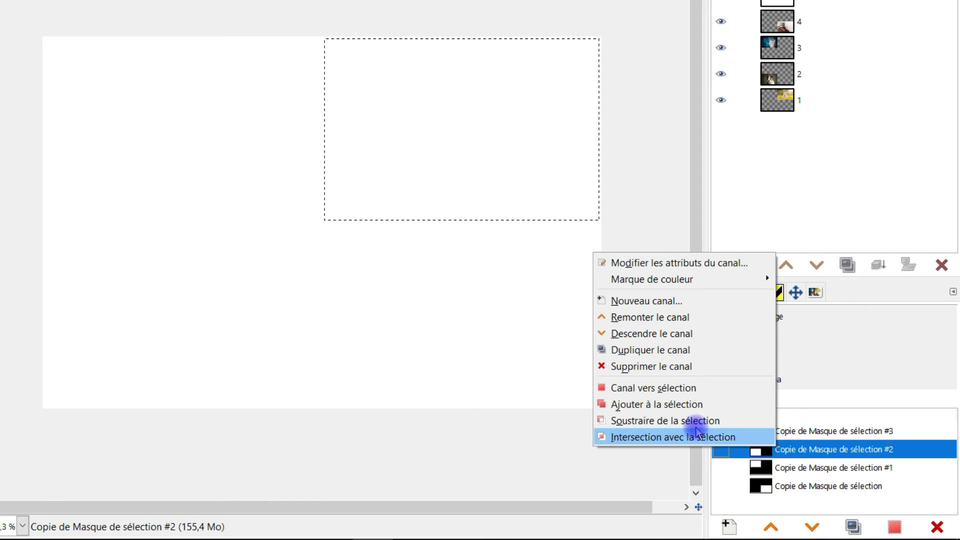
click(681, 406)
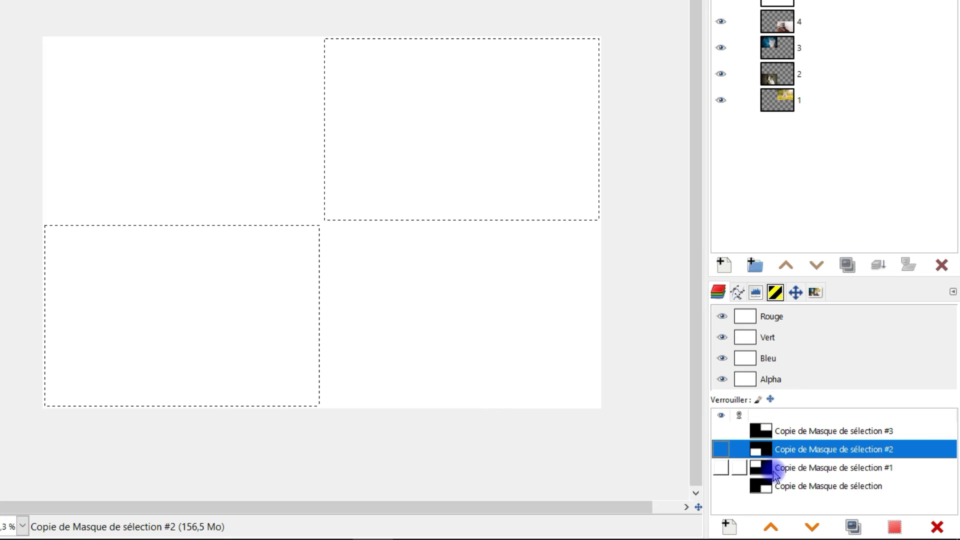
right_click(787, 467)
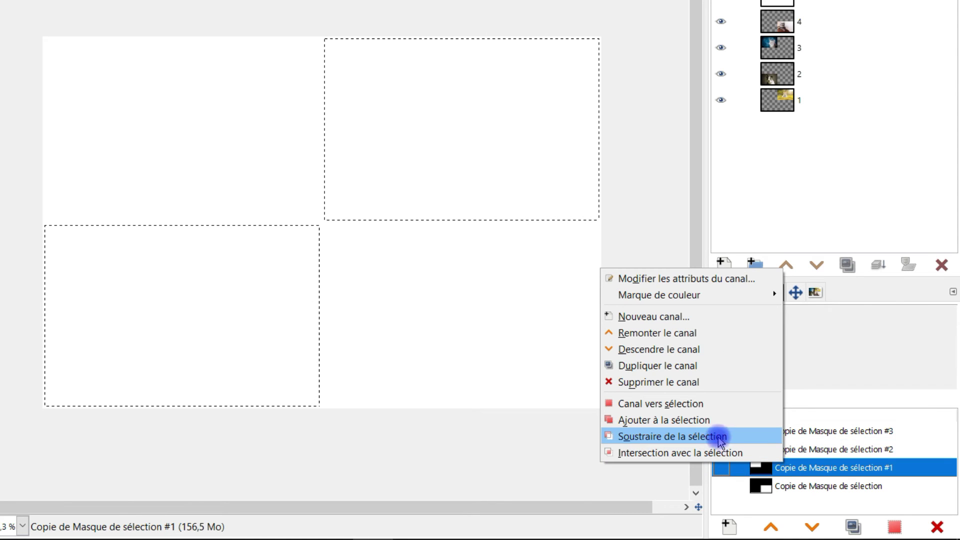
click(707, 421)
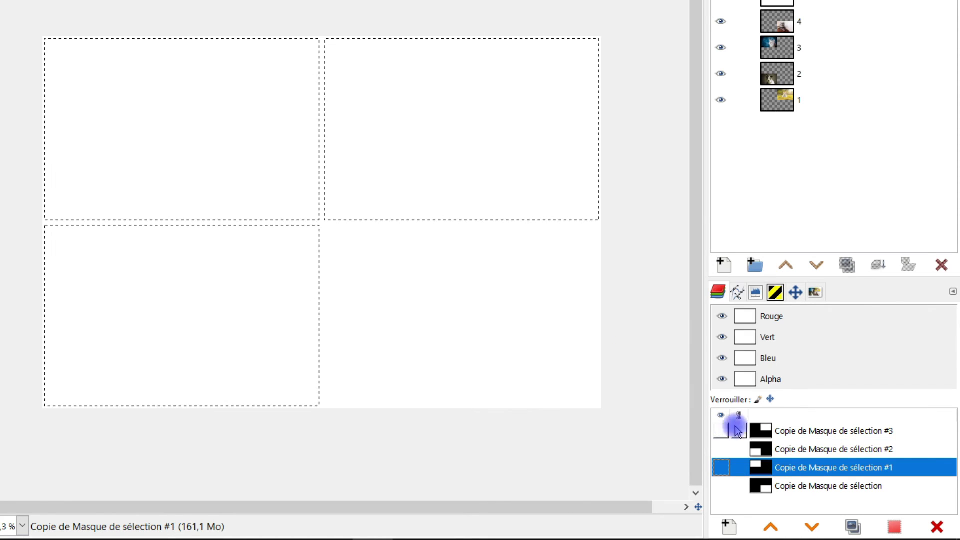
right_click(814, 488)
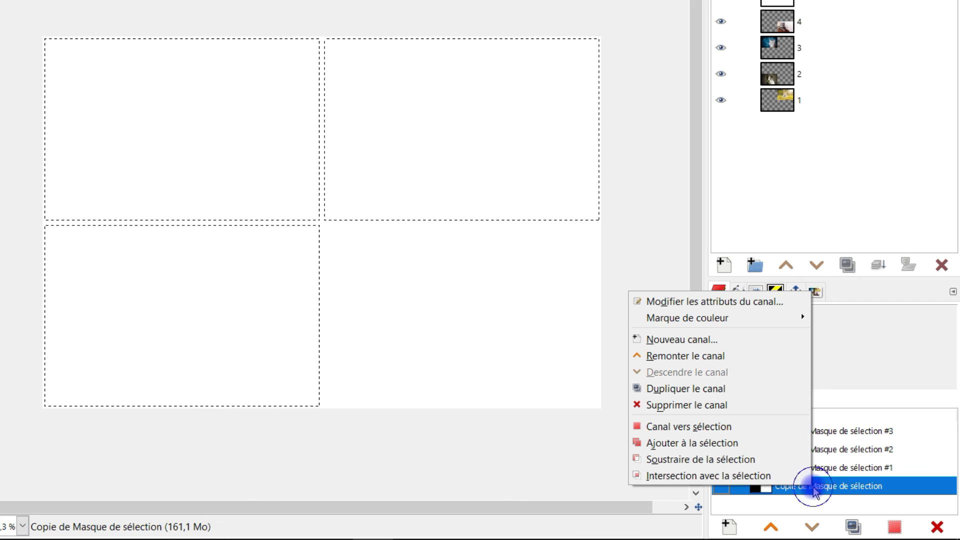
click(748, 443)
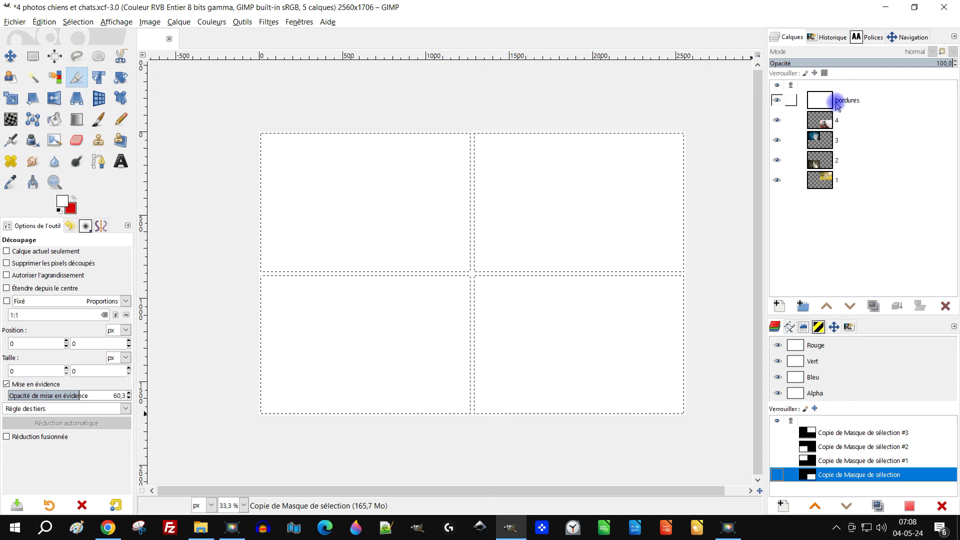
- Erase the selected areas of the four photos from the white "bordures" layer
right_click(825, 105)
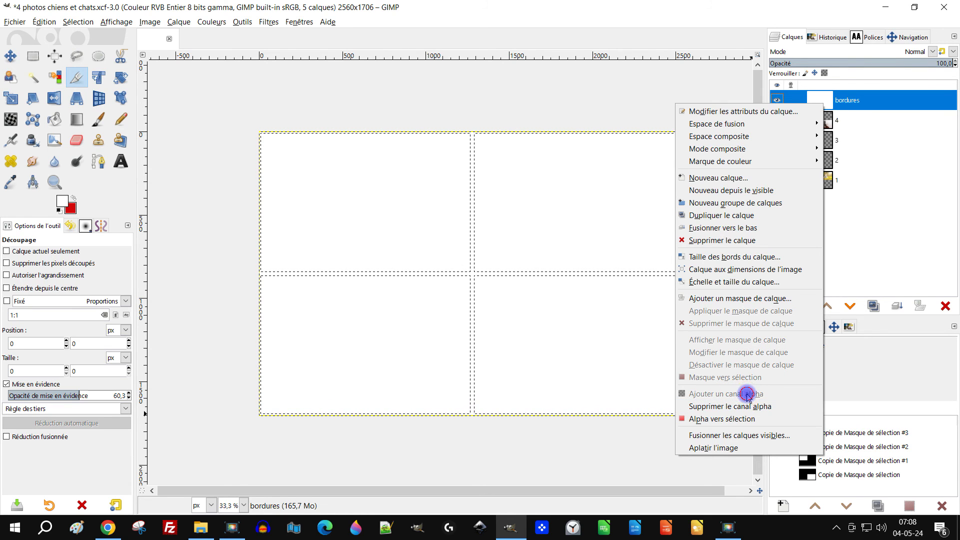
click(818, 100)
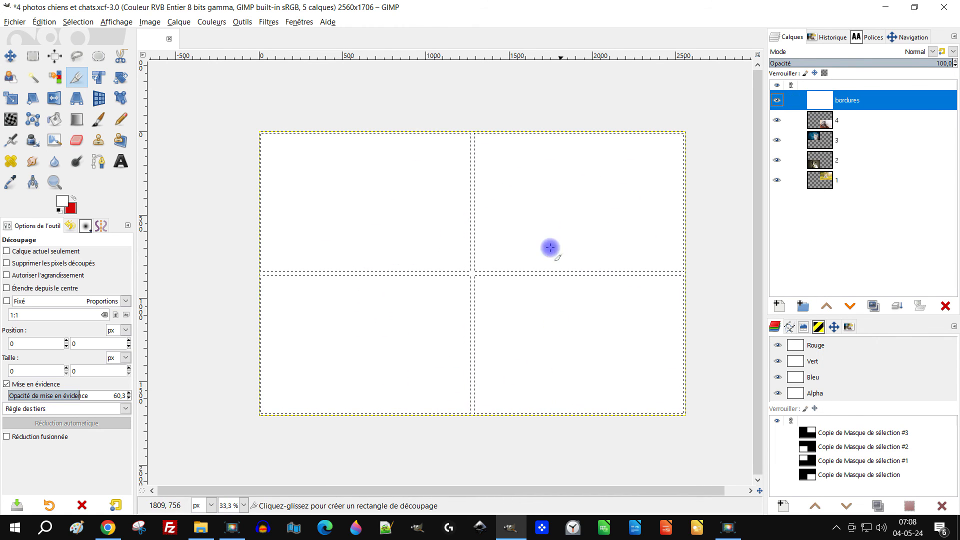
click(42, 22)
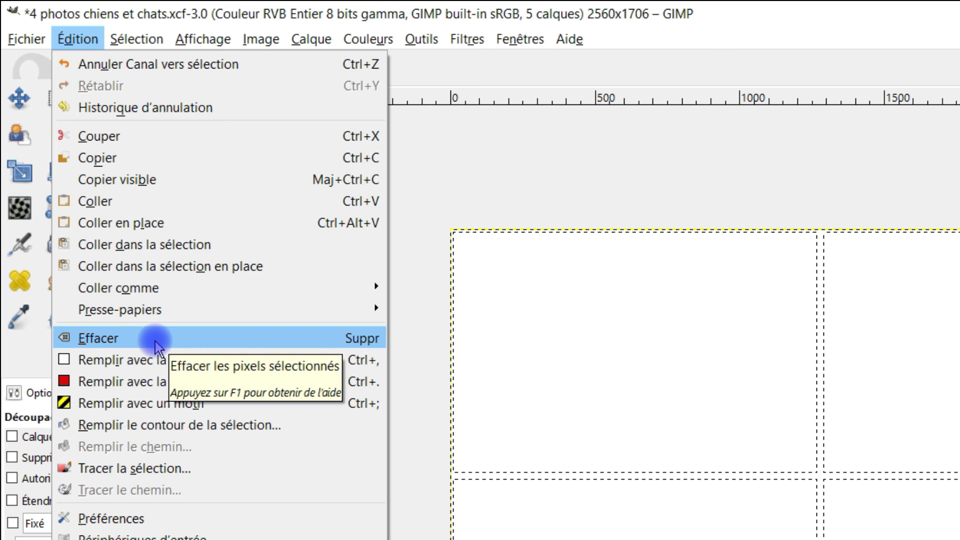
click(156, 343)
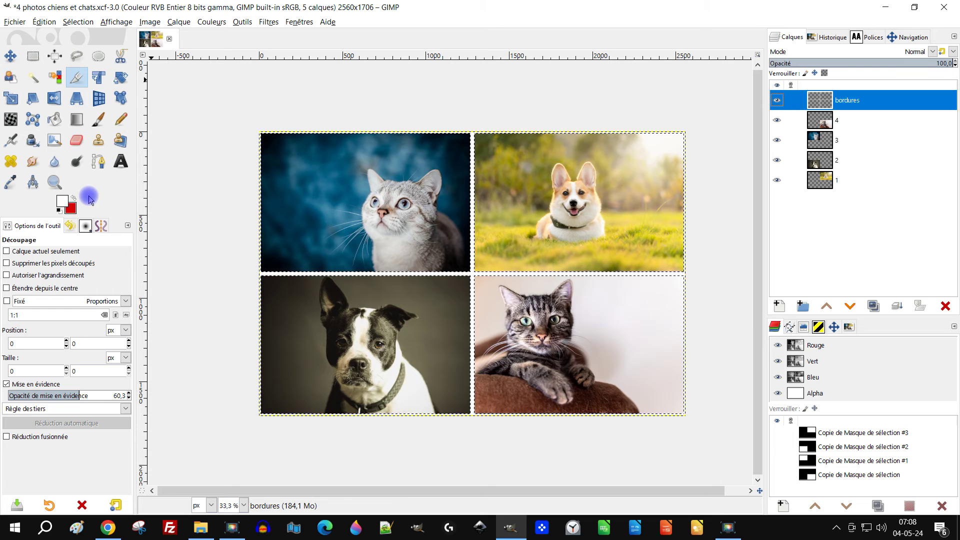
- Clear the selection around the four photos
click(72, 25)
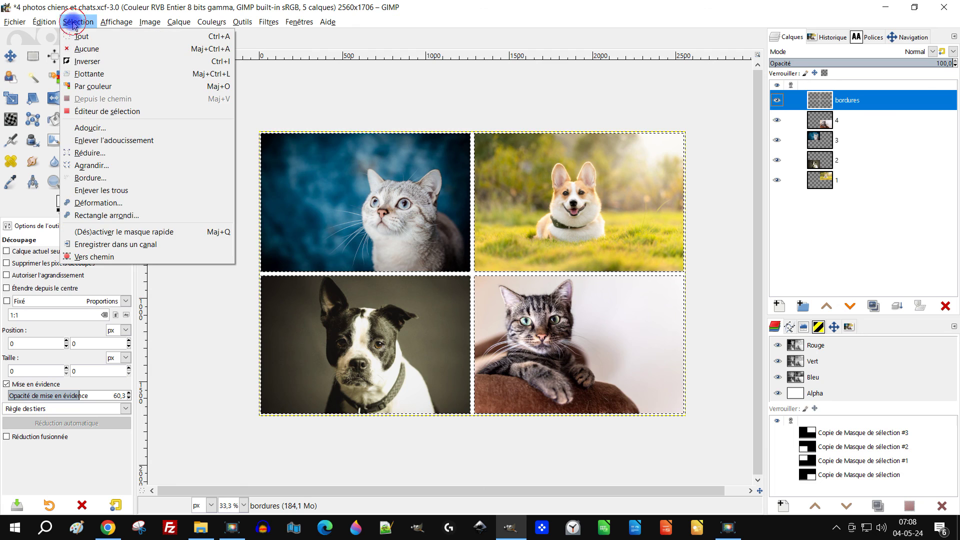
click(83, 50)
click(666, 232)
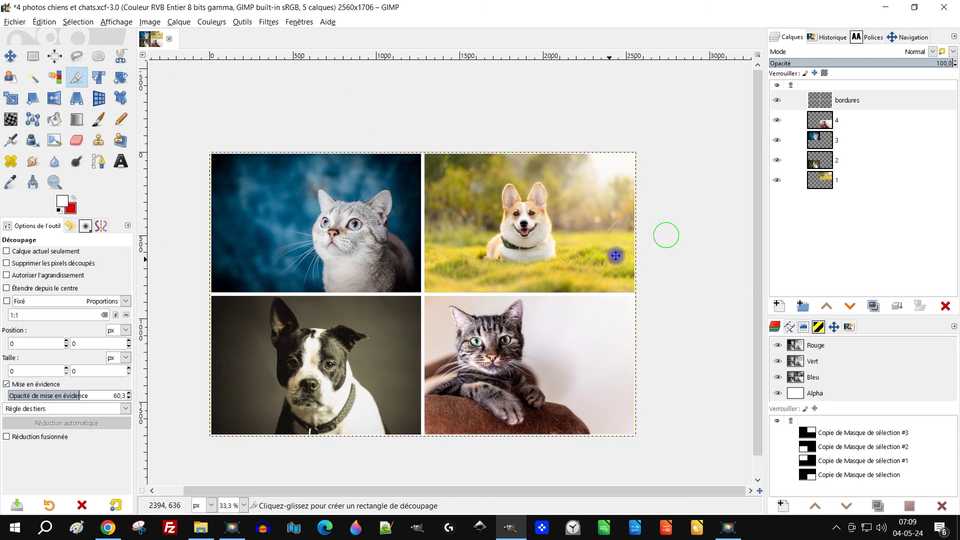
- Examine the white borders at the image's edges and between the photos, up close at 200 % and across the whole collage
key(2)
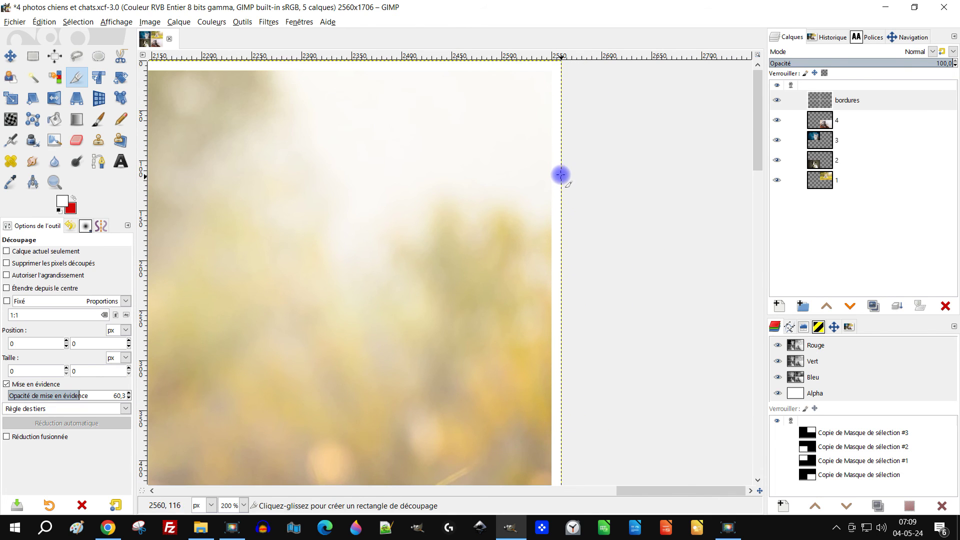
drag(390, 204, 790, 240)
drag(450, 281, 457, 181)
key(minus)
key(minus)
key(minus)
key(minus)
key(minus)
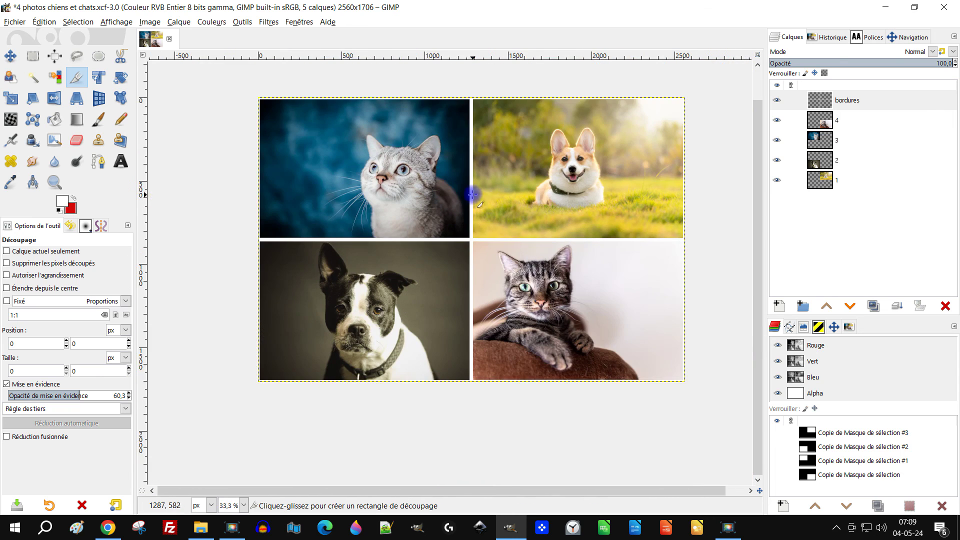
key(plus)
key(minus)
drag(531, 225, 534, 242)
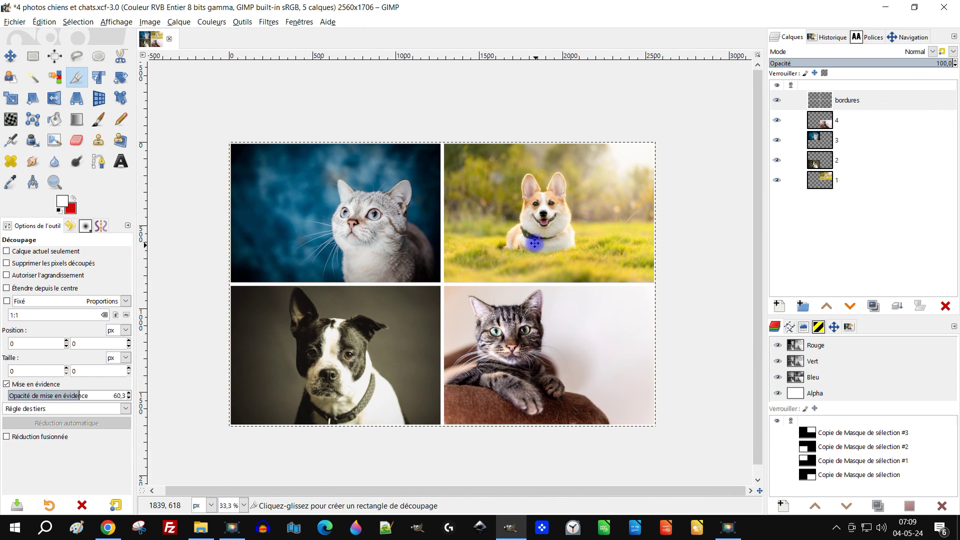
click(55, 182)
drag(222, 140, 673, 443)
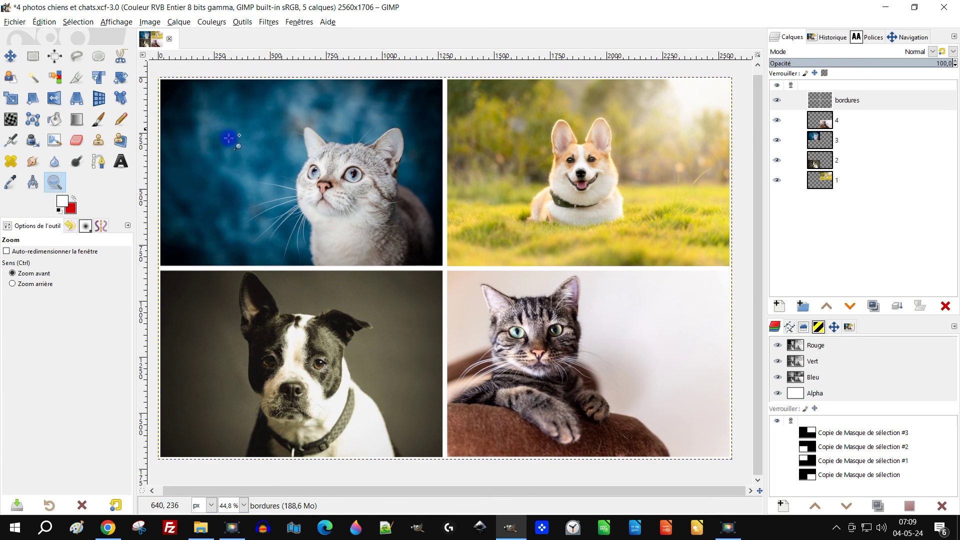
- Save the bordered collage in its existing XCF file
click(15, 21)
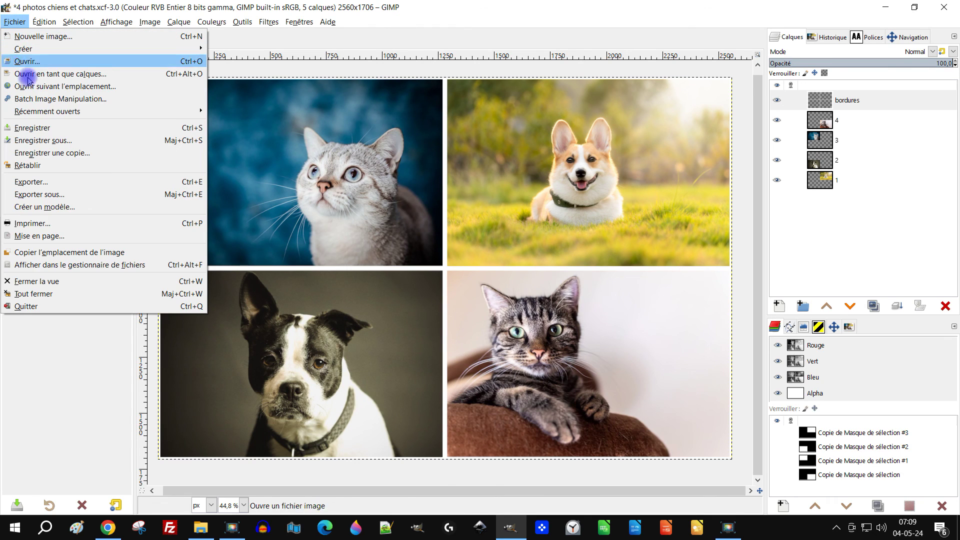
click(45, 128)
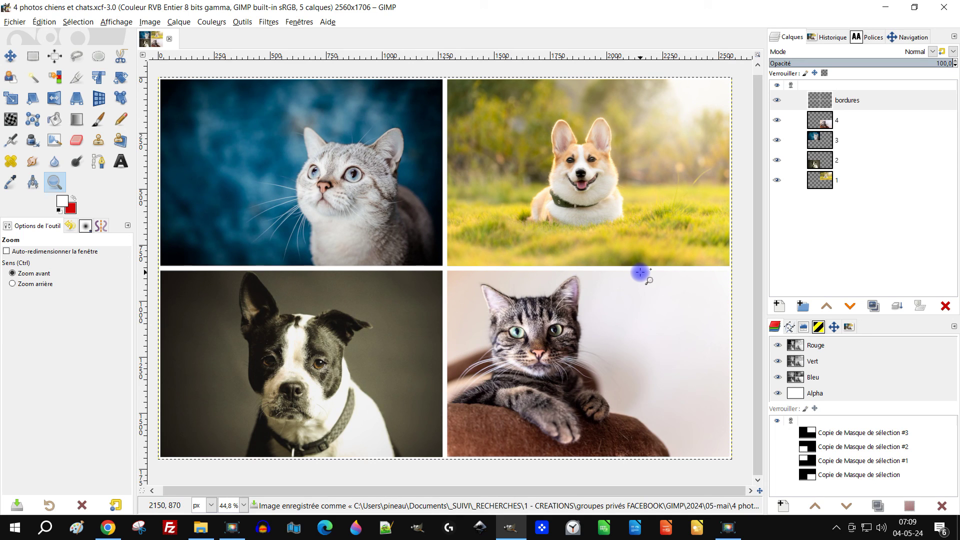
scroll(596, 316, left, 1)
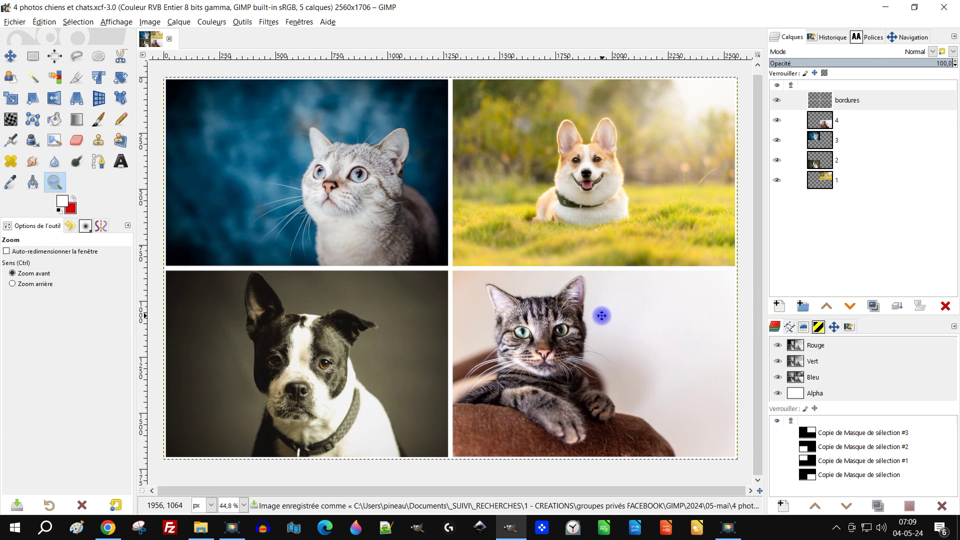